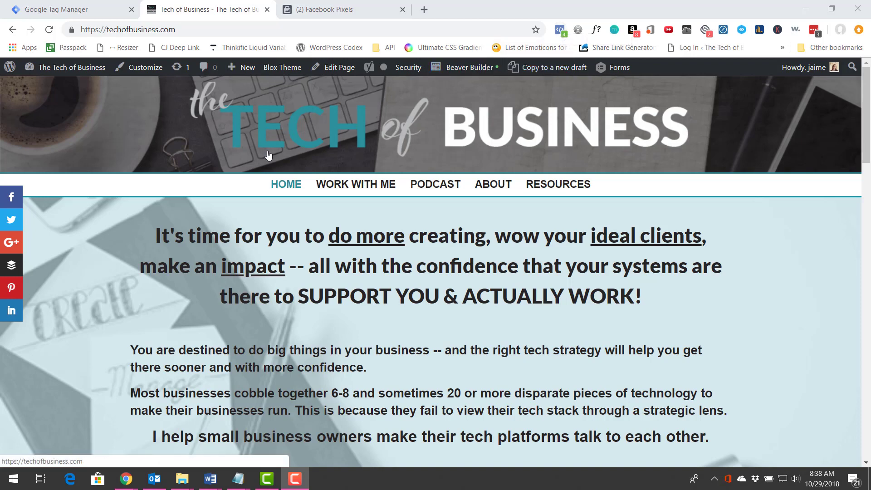
Switch to Google Tag Manager and review the live version's changes, tags and triggers.
{"action": "left_click", "coordinate": [77, 3]}
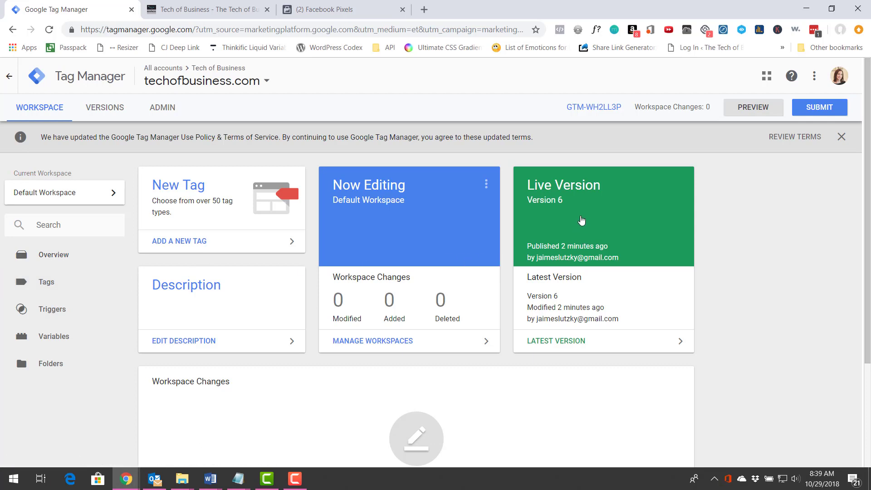
{"action": "left_click", "coordinate": [581, 221]}
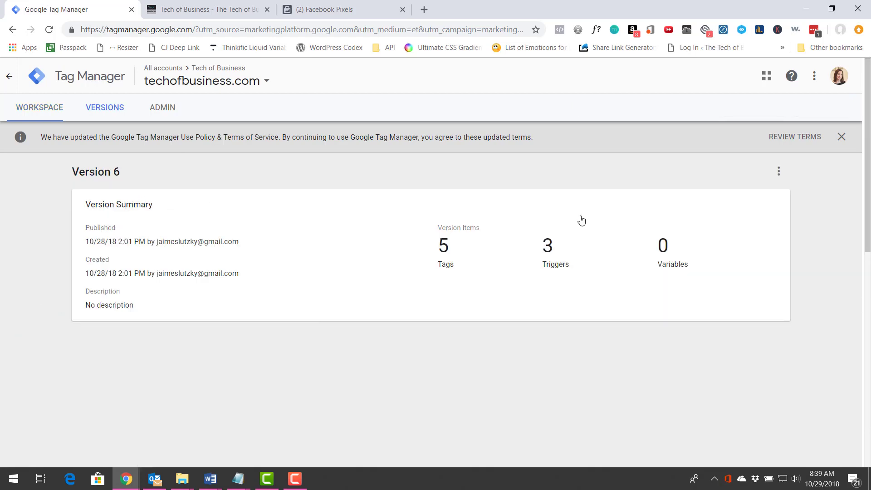
{"action": "scroll", "coordinate": [299, 286], "scroll_direction": "down", "scroll_amount": 6}
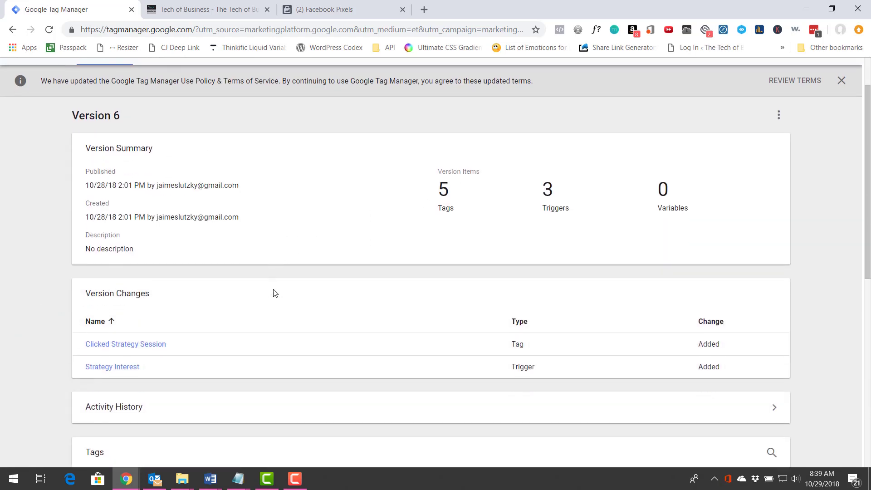
{"action": "scroll", "coordinate": [305, 281], "scroll_direction": "down", "scroll_amount": 1}
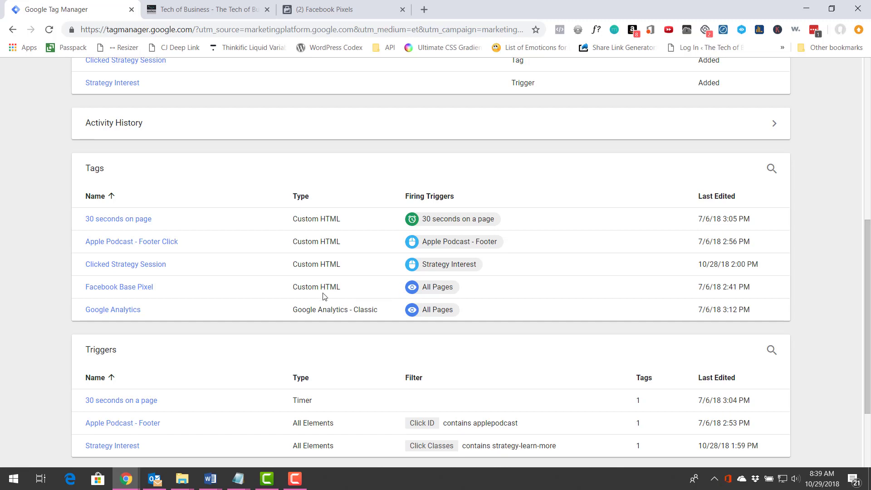
{"action": "scroll", "coordinate": [297, 298], "scroll_direction": "up", "scroll_amount": 5}
{"action": "scroll", "coordinate": [287, 285], "scroll_direction": "up", "scroll_amount": 2}
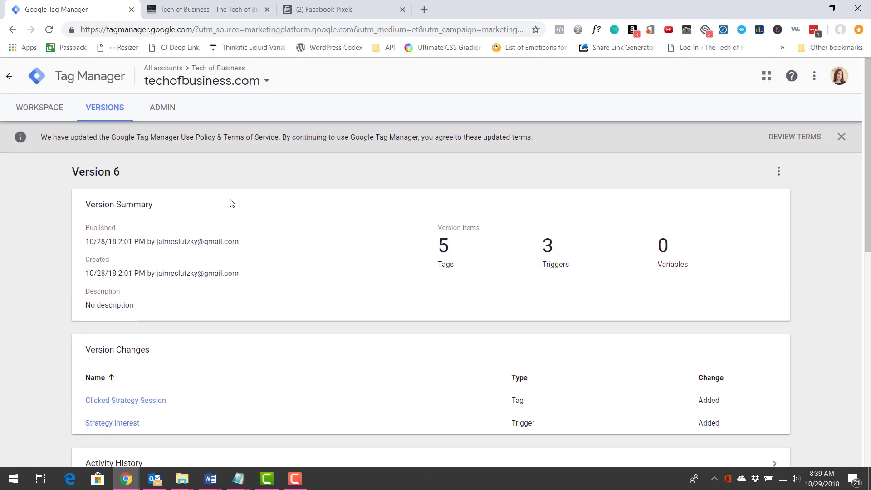
Start a new tag in the default workspace and set its tag type to Custom HTML.
{"action": "left_click", "coordinate": [34, 109]}
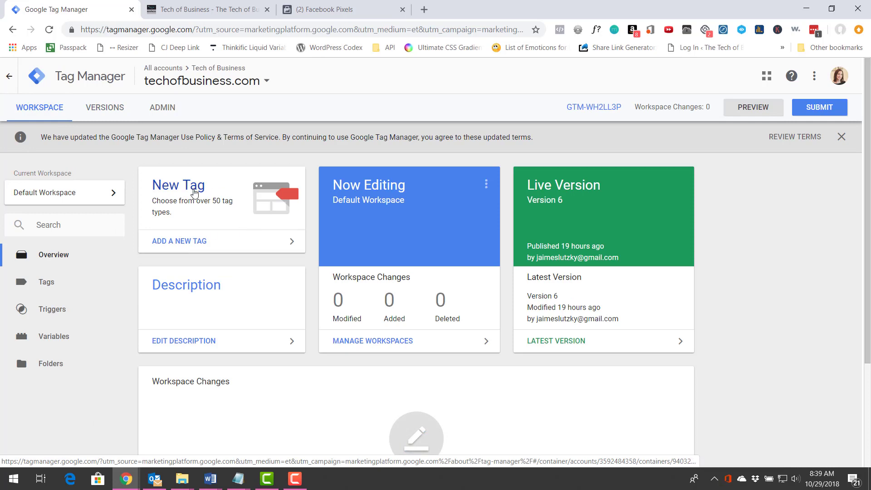
{"action": "left_click", "coordinate": [194, 187]}
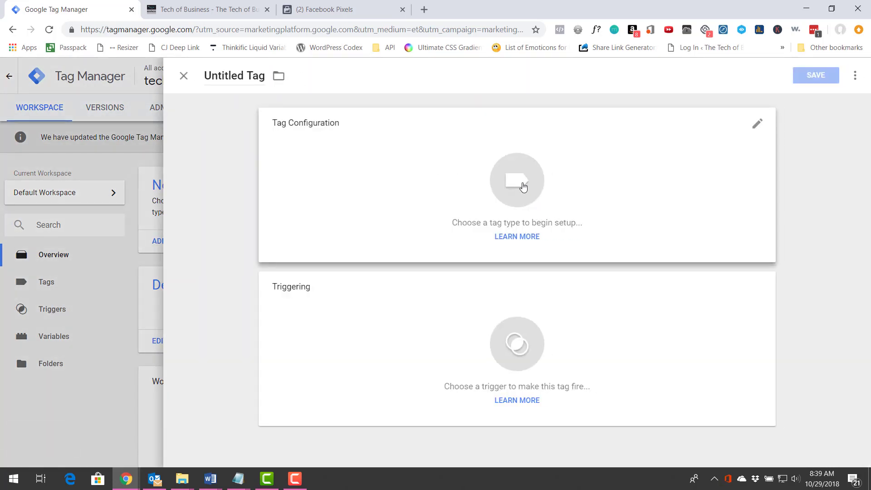
{"action": "left_click", "coordinate": [523, 185]}
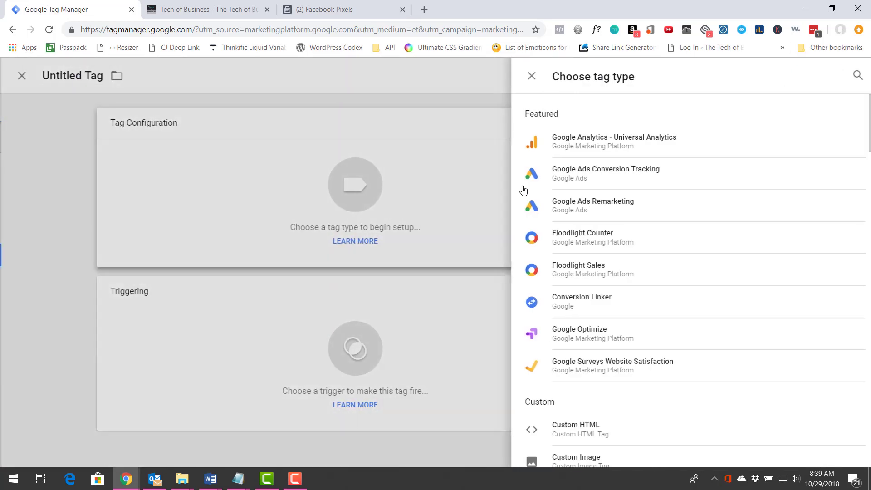
{"action": "left_click", "coordinate": [583, 437]}
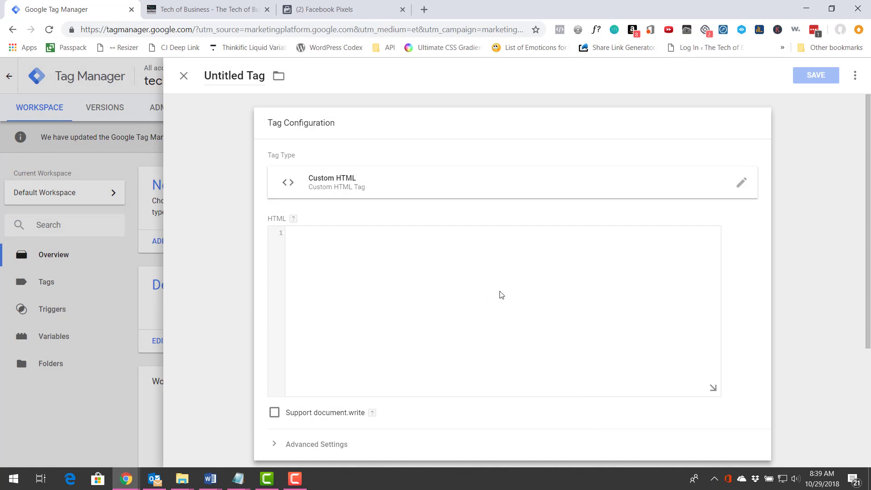
Switch to Facebook Events Manager and open the Tech of Business Pixel from the list of pixels.
{"action": "left_click", "coordinate": [330, 11]}
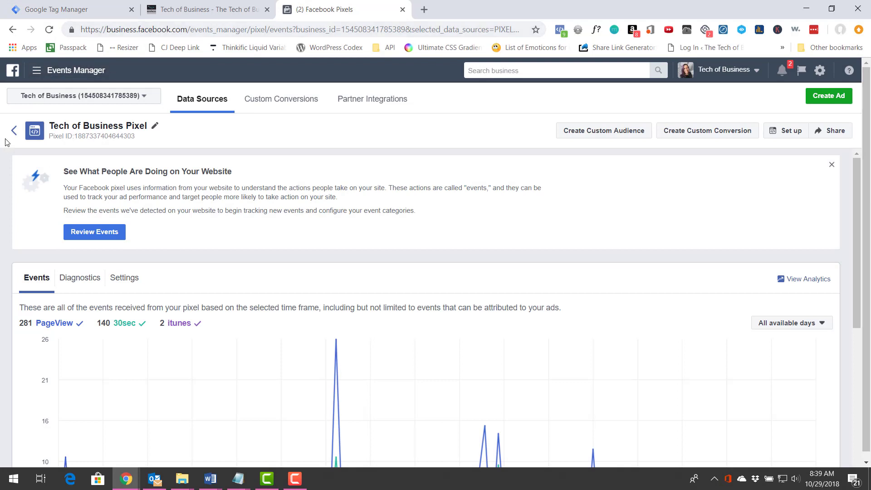
{"action": "left_click", "coordinate": [38, 73]}
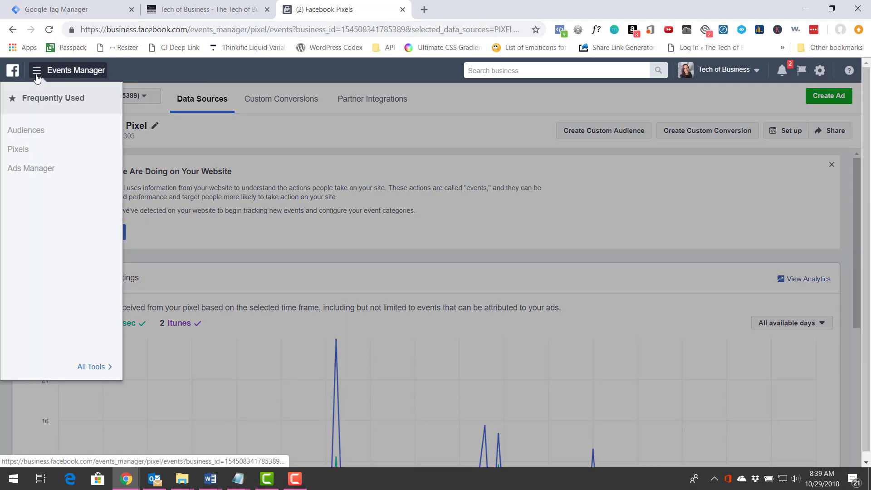
{"action": "left_click", "coordinate": [17, 149]}
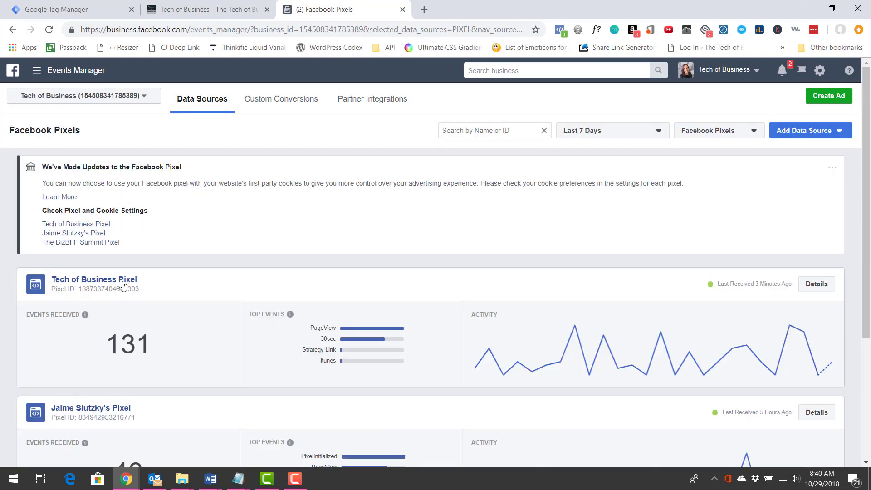
{"action": "left_click", "coordinate": [124, 282]}
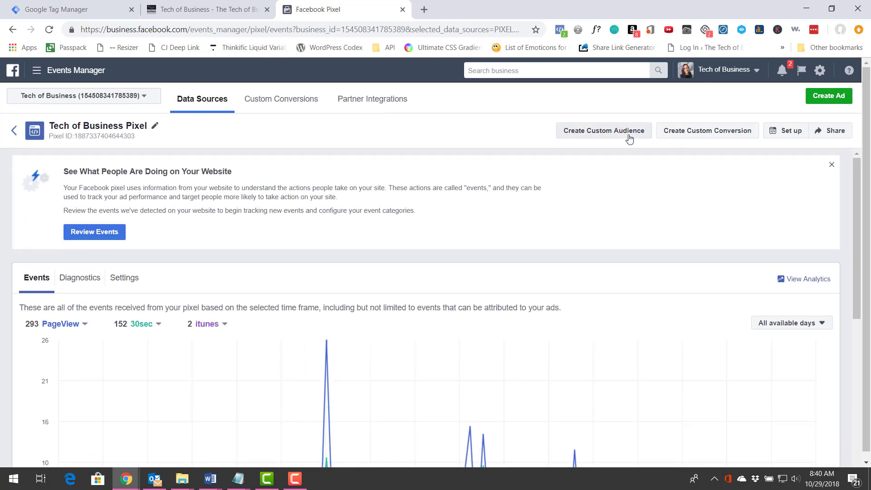
Set up the pixel by manual code installation and copy the entire Facebook pixel code.
{"action": "left_click", "coordinate": [787, 138]}
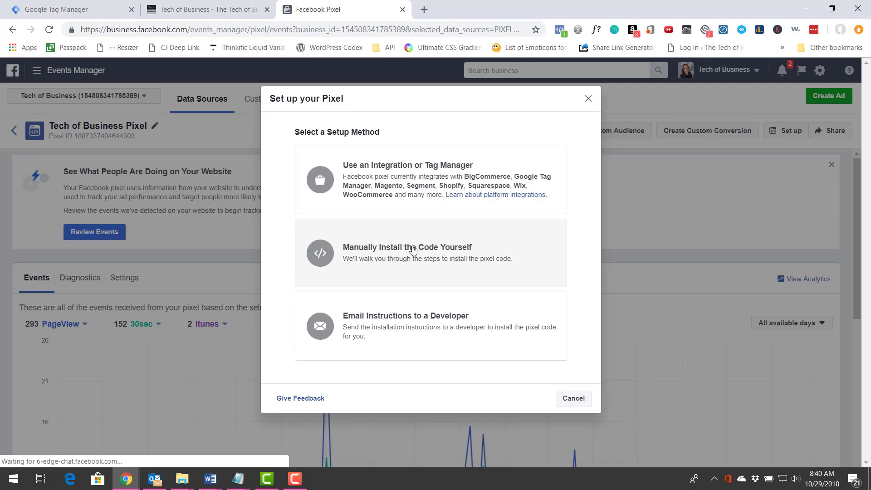
{"action": "left_click", "coordinate": [413, 249]}
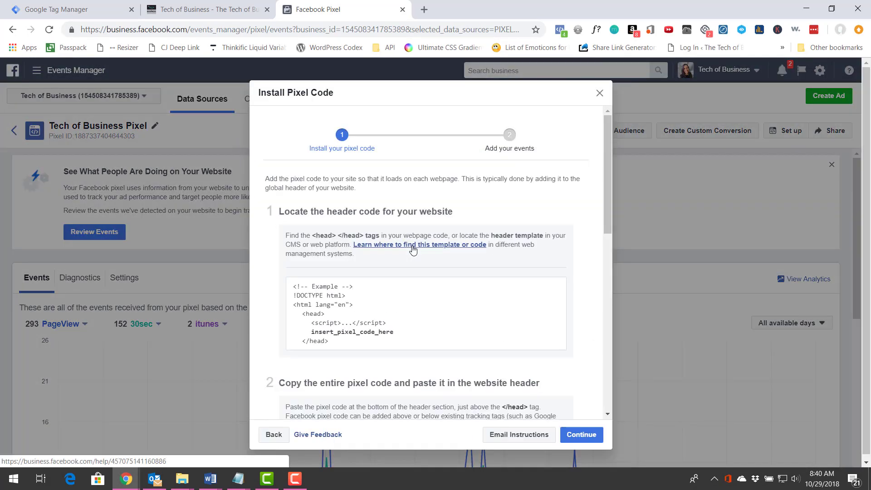
{"action": "scroll", "coordinate": [418, 231], "scroll_direction": "down", "scroll_amount": 4}
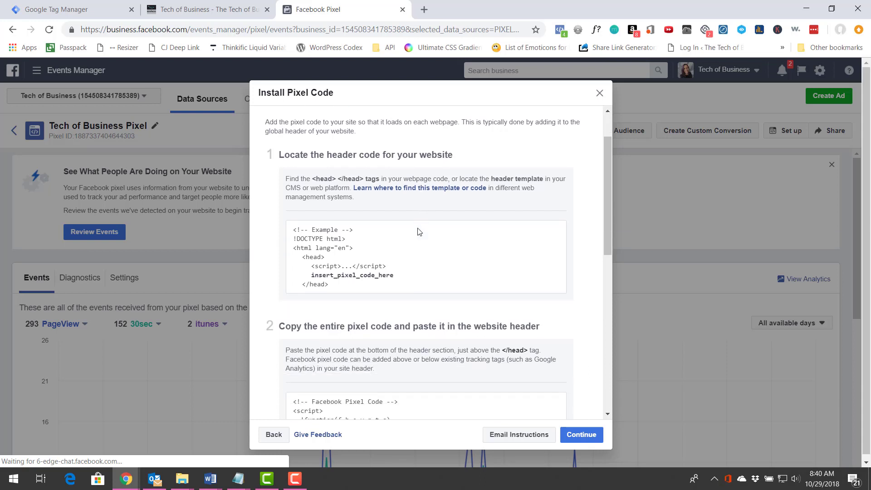
{"action": "left_click", "coordinate": [419, 282]}
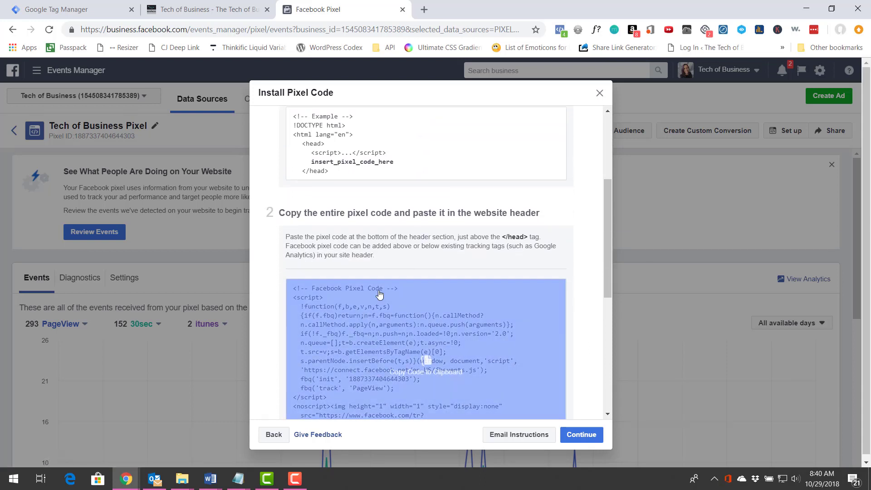
{"action": "left_click", "coordinate": [370, 366]}
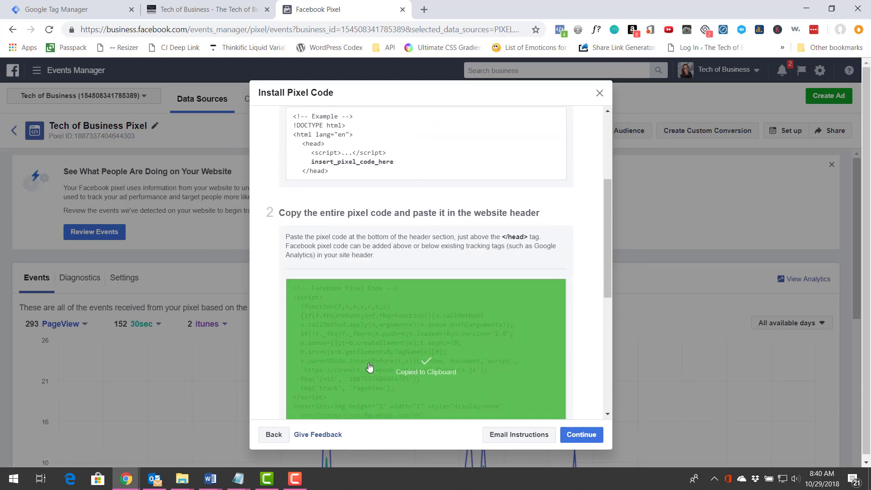
Return to Google Tag Manager and paste the Facebook pixel code into the Custom HTML tag.
{"action": "left_click", "coordinate": [88, 7]}
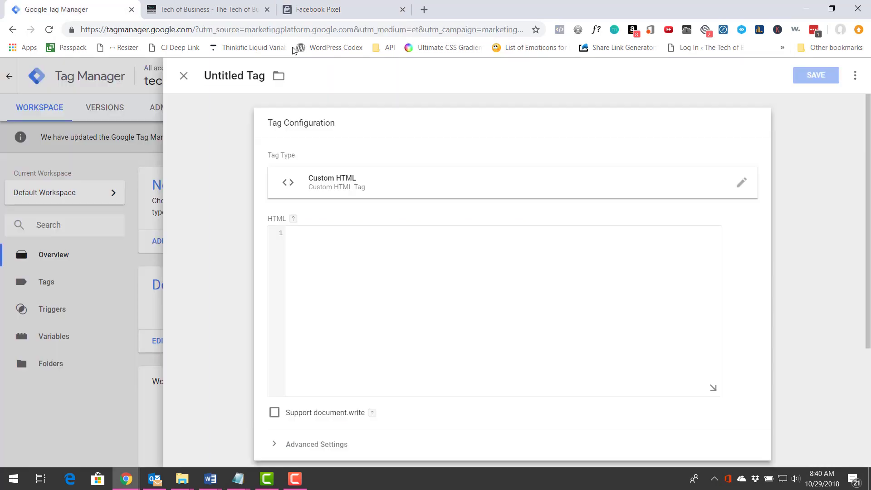
{"action": "left_click", "coordinate": [374, 297]}
{"action": "key", "text": "ctrl+v"}
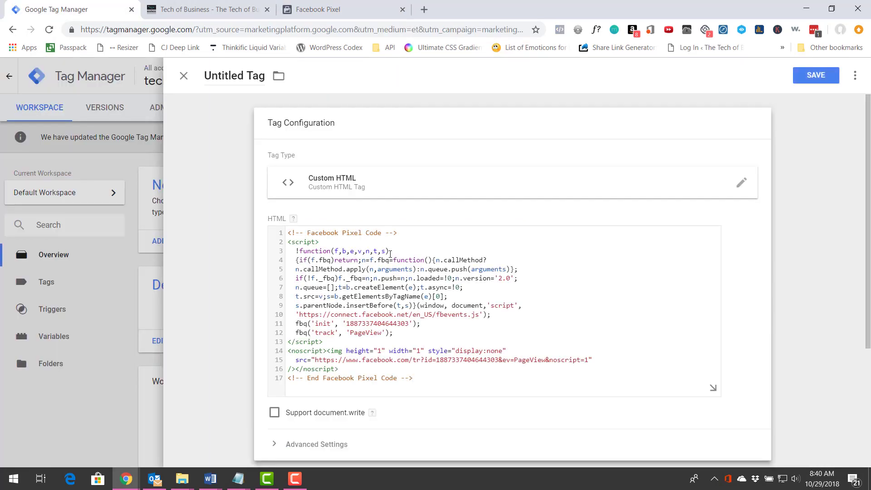
{"action": "scroll", "coordinate": [403, 265], "scroll_direction": "down", "scroll_amount": 4}
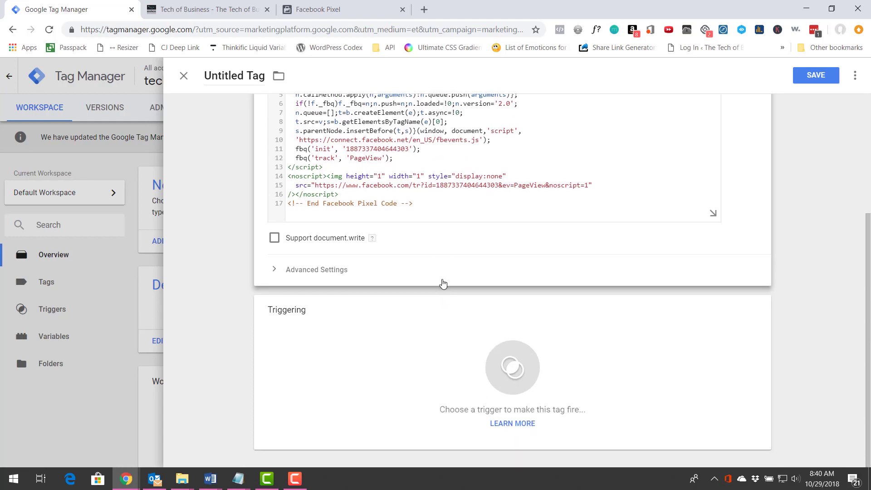
{"action": "scroll", "coordinate": [443, 283], "scroll_direction": "up", "scroll_amount": 2}
Try saving the tag, add the All Pages firing trigger, and close the untitled tag without saving.
{"action": "left_click", "coordinate": [815, 81]}
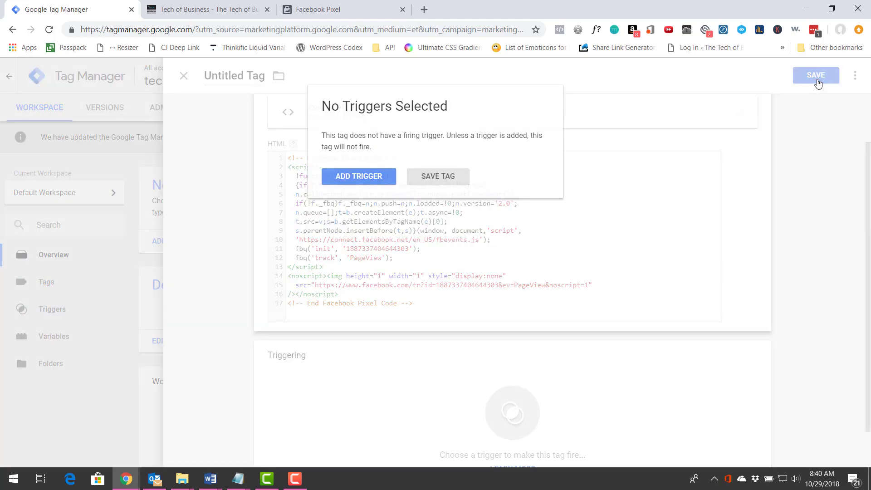
{"action": "left_click", "coordinate": [361, 182]}
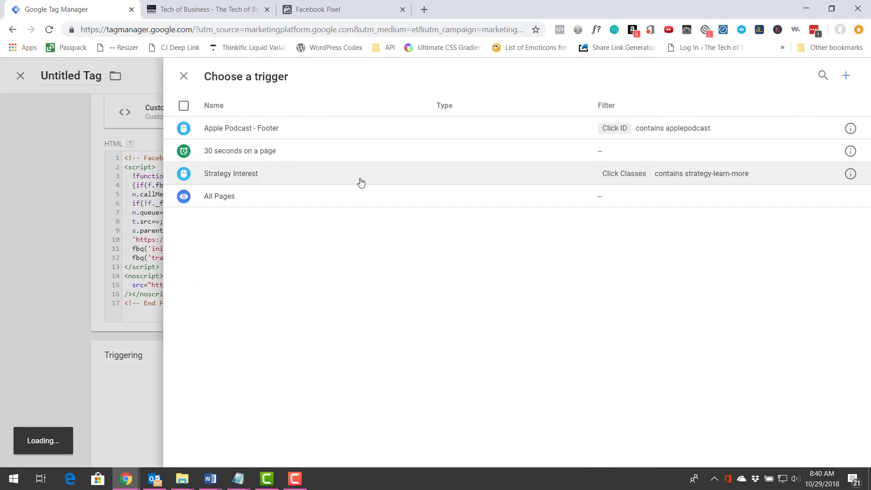
{"action": "left_click", "coordinate": [218, 197]}
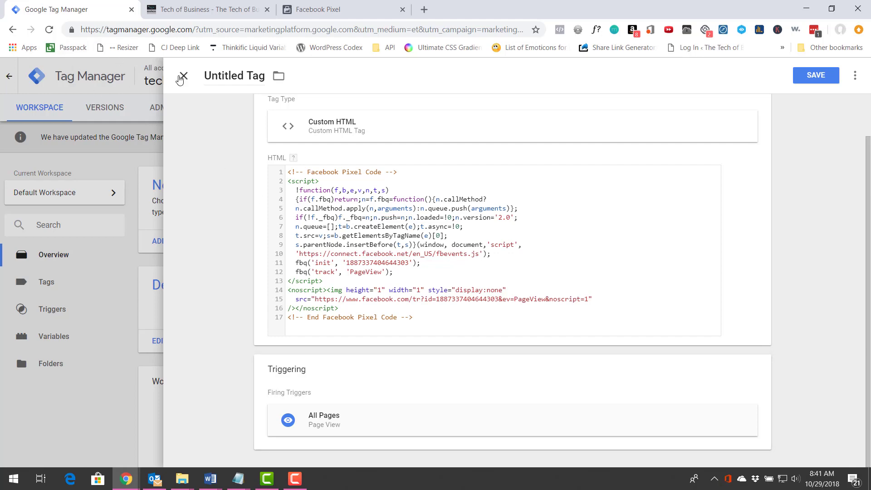
{"action": "left_click", "coordinate": [183, 76]}
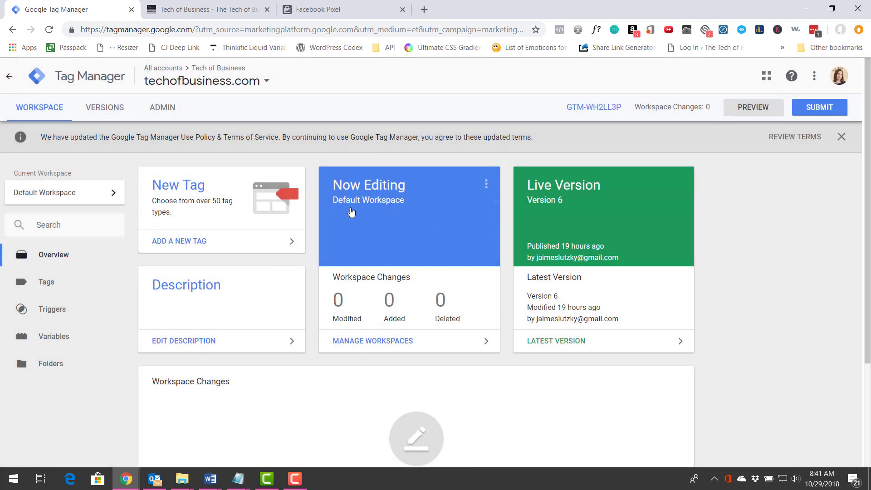
Review the tags in the live version to check for an existing Facebook Base Pixel tag.
{"action": "left_click", "coordinate": [611, 233]}
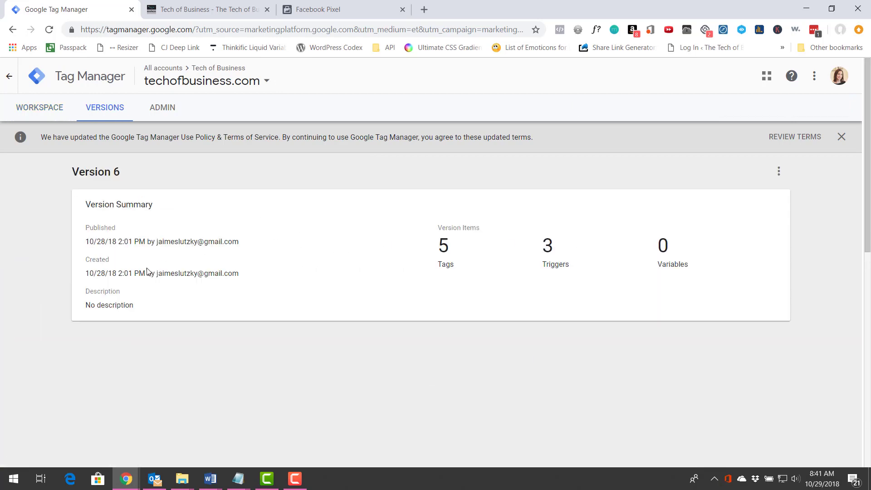
{"action": "scroll", "coordinate": [107, 276], "scroll_direction": "down", "scroll_amount": 3}
{"action": "scroll", "coordinate": [109, 290], "scroll_direction": "down", "scroll_amount": 3}
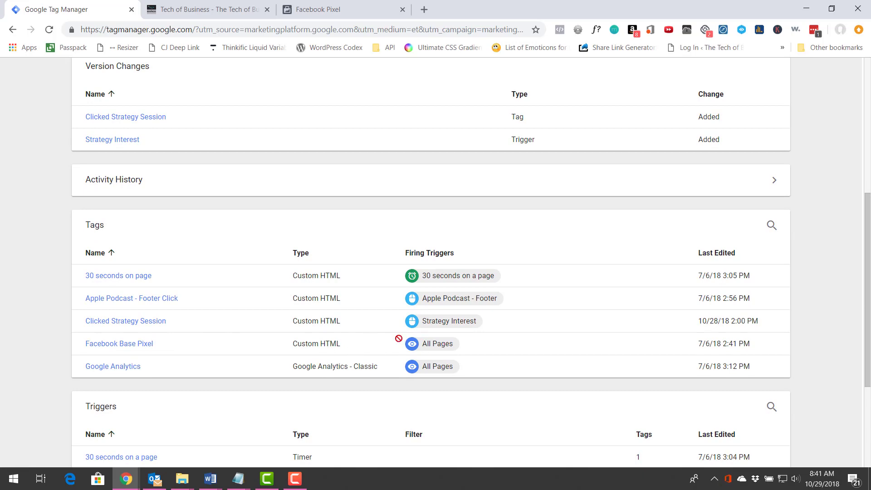
{"action": "scroll", "coordinate": [347, 332], "scroll_direction": "up", "scroll_amount": 7}
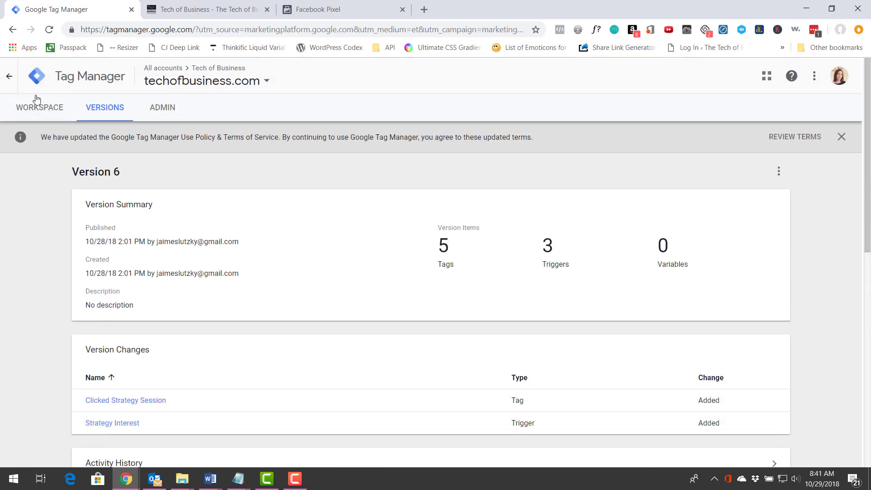
Start a new trigger in the default workspace and set its trigger type to Scroll Depth.
{"action": "left_click", "coordinate": [41, 110]}
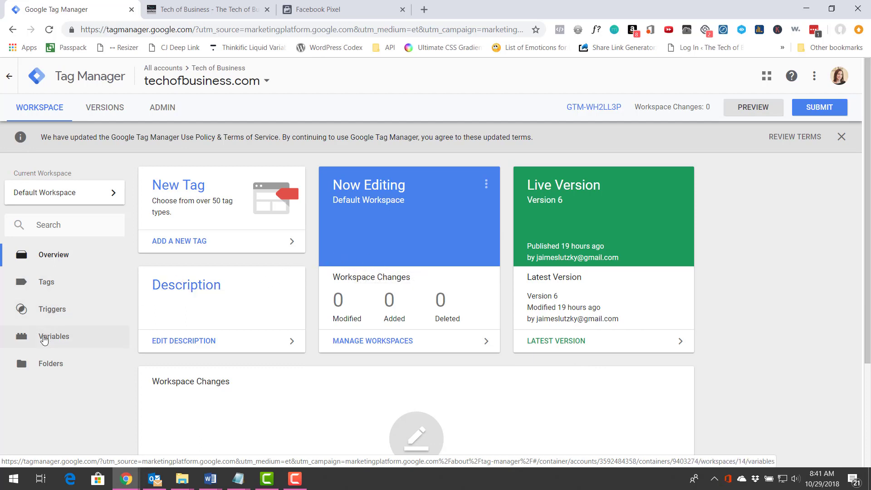
{"action": "left_click", "coordinate": [58, 314]}
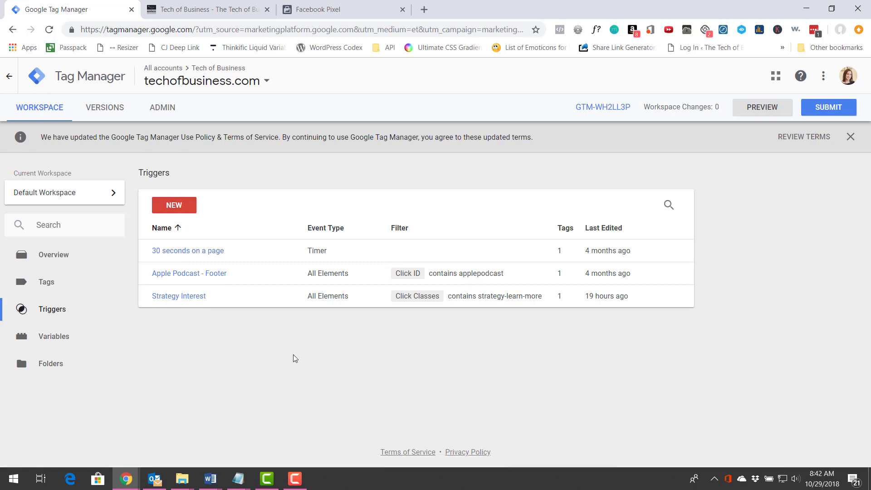
{"action": "left_click", "coordinate": [174, 213]}
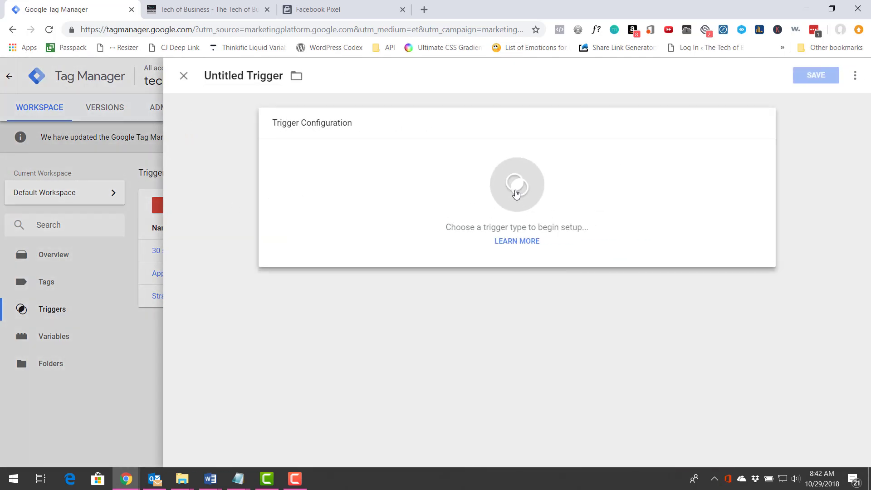
{"action": "left_click", "coordinate": [515, 194]}
{"action": "scroll", "coordinate": [589, 335], "scroll_direction": "down", "scroll_amount": 3}
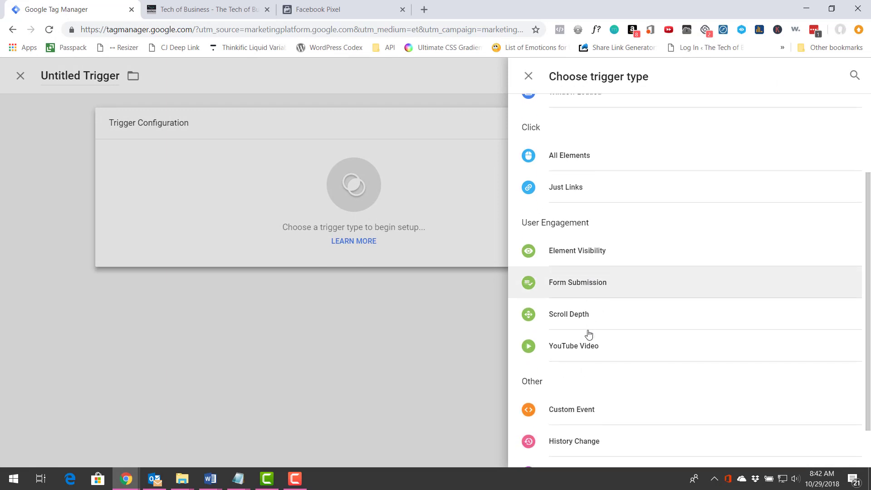
{"action": "scroll", "coordinate": [589, 335], "scroll_direction": "down", "scroll_amount": 1}
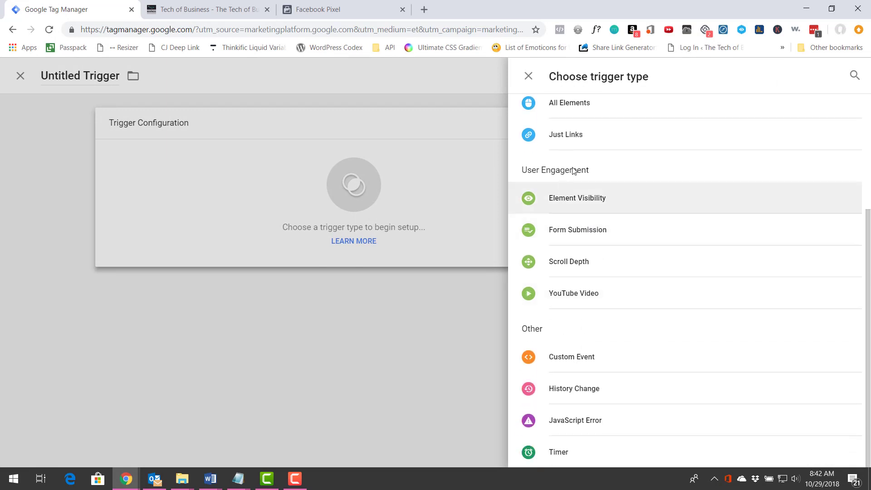
{"action": "left_click", "coordinate": [569, 268]}
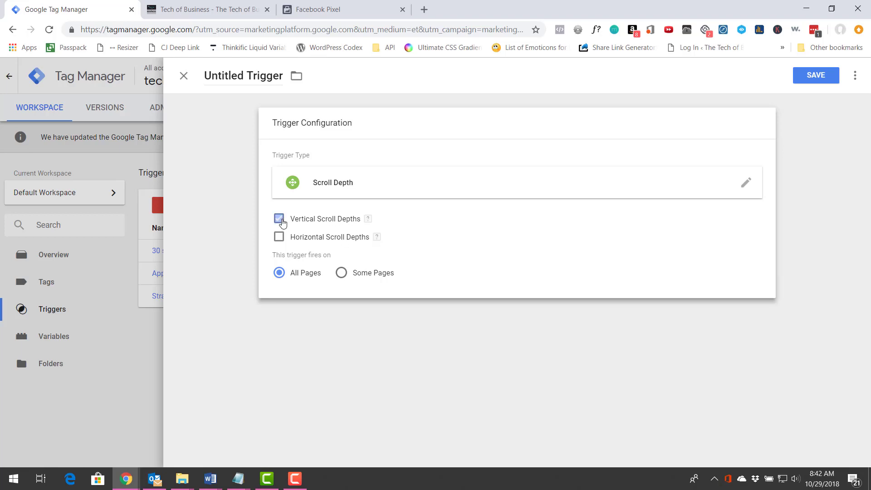
Set the trigger's vertical scroll depth percentage to 40.
{"action": "left_click", "coordinate": [343, 256]}
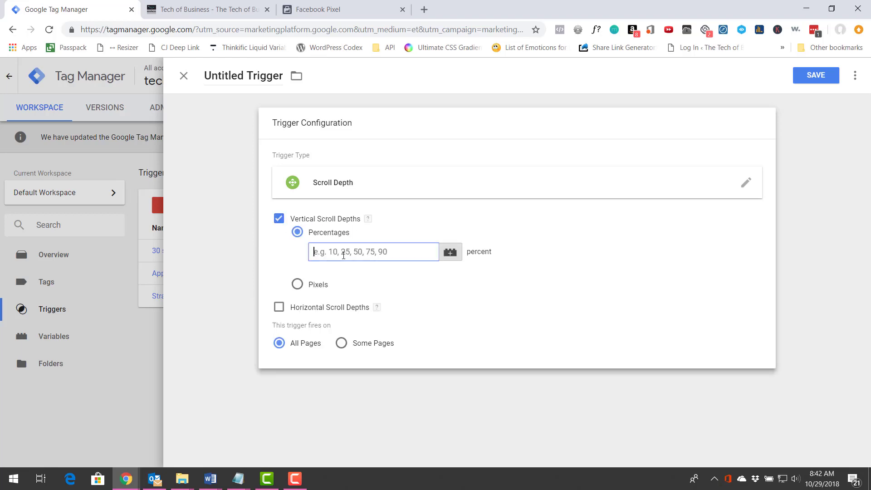
{"action": "type", "text": "40"}
{"action": "left_click", "coordinate": [503, 274]}
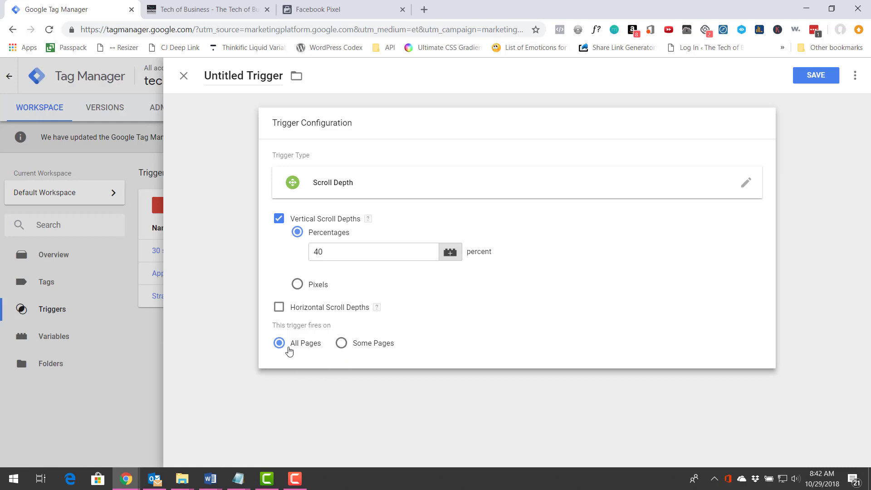
Save the scroll depth trigger under the name "Scroll Depth - 40".
{"action": "left_click", "coordinate": [811, 77]}
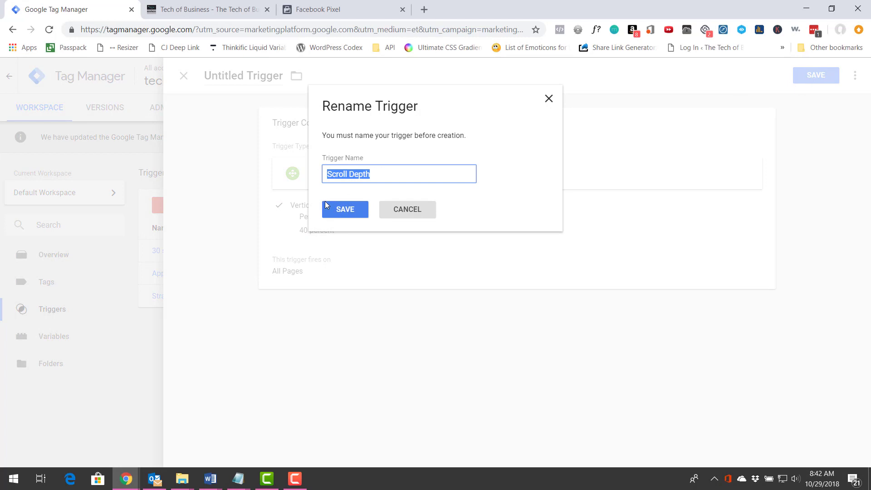
{"action": "left_click", "coordinate": [387, 176]}
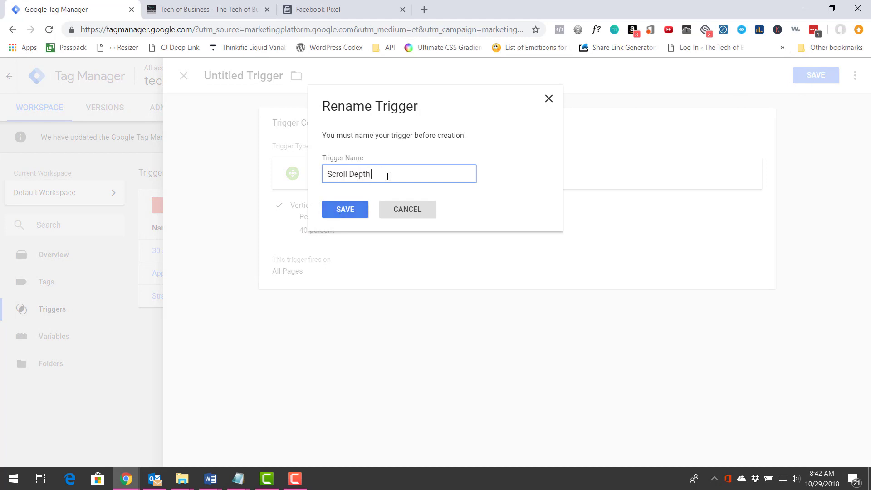
{"action": "type", "text": "- 40%"}
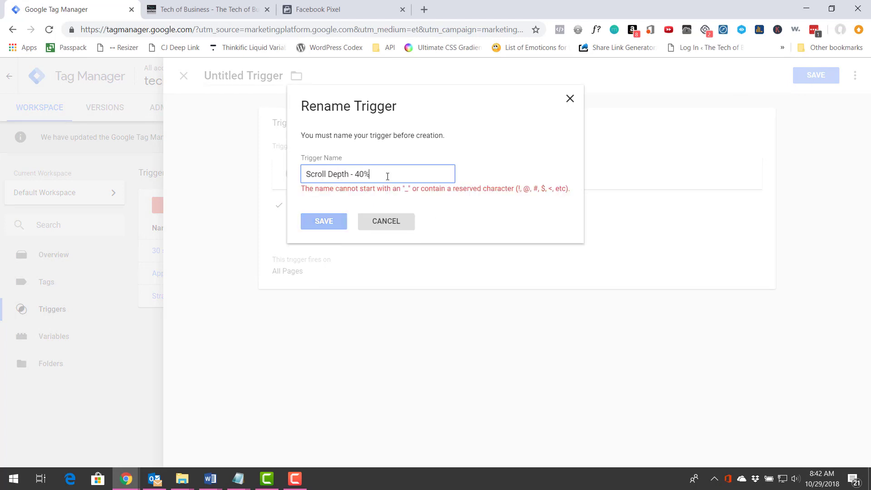
{"action": "key", "text": "BackSpace"}
{"action": "left_click", "coordinate": [350, 210]}
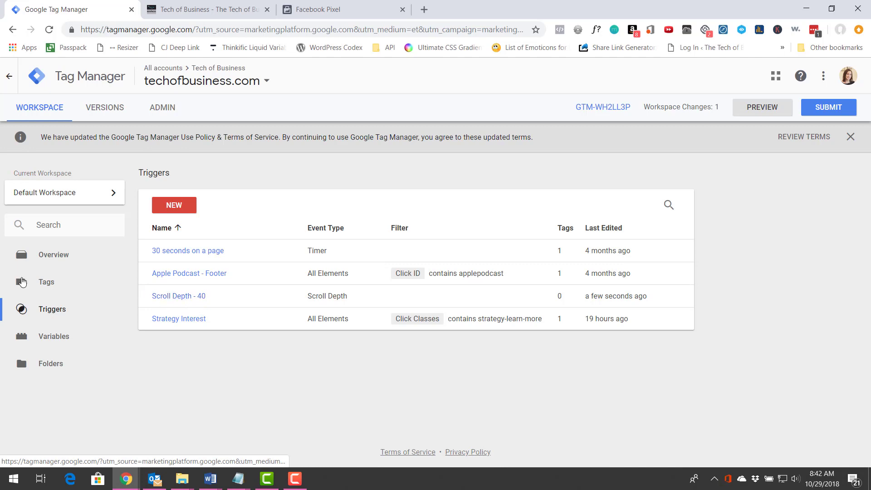
Start a new tag in the default workspace and set its type to Custom HTML.
{"action": "left_click", "coordinate": [45, 285]}
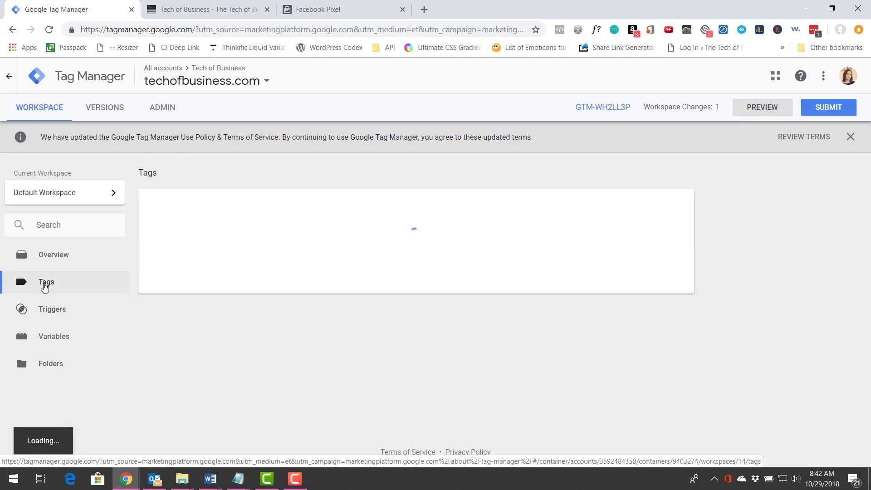
{"action": "left_click", "coordinate": [165, 213]}
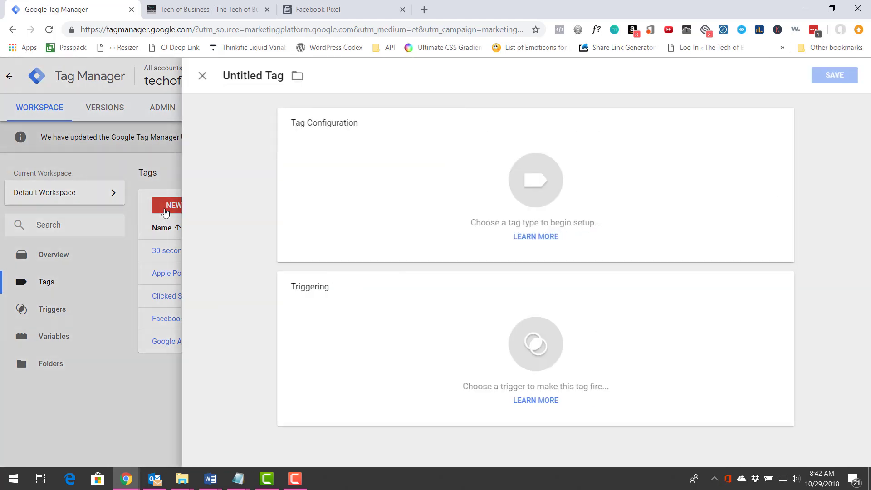
{"action": "left_click", "coordinate": [526, 182]}
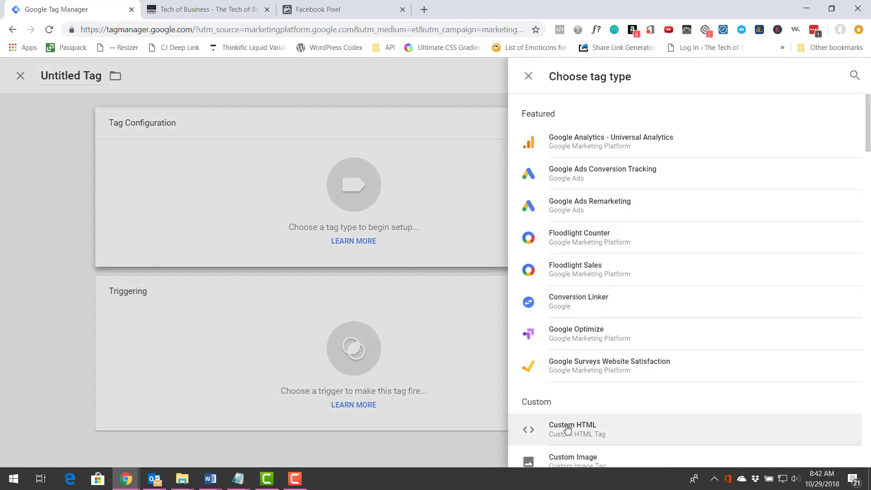
{"action": "left_click", "coordinate": [567, 428]}
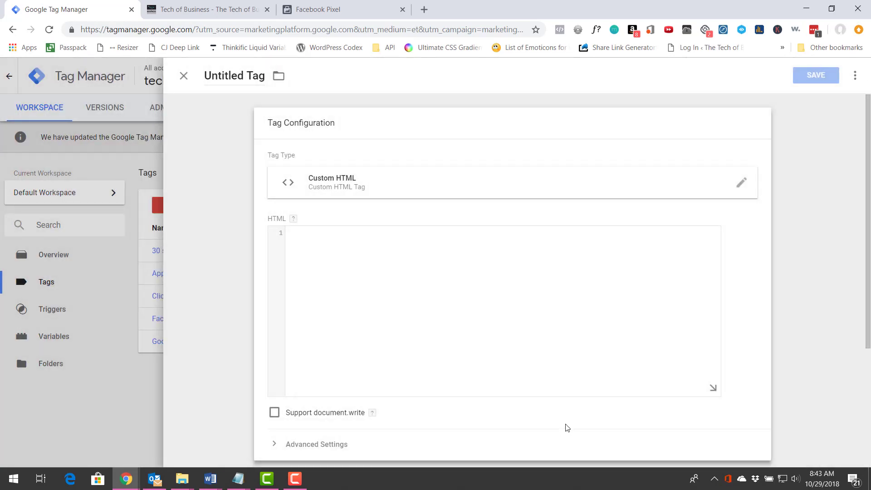
Switch to the Facebook Pixel page, continue to the event setup, enable the Lead event and copy its page-load event code.
{"action": "left_click", "coordinate": [320, 5]}
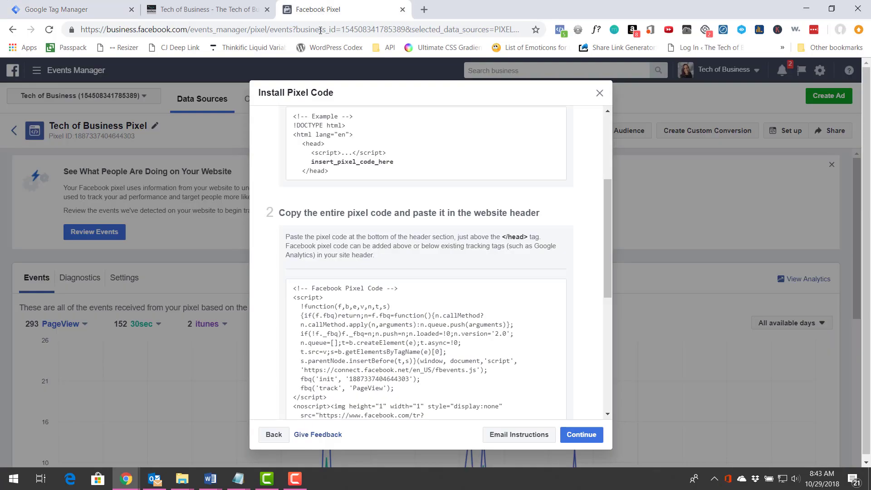
{"action": "left_click", "coordinate": [328, 295]}
{"action": "scroll", "coordinate": [408, 295], "scroll_direction": "down", "scroll_amount": 5}
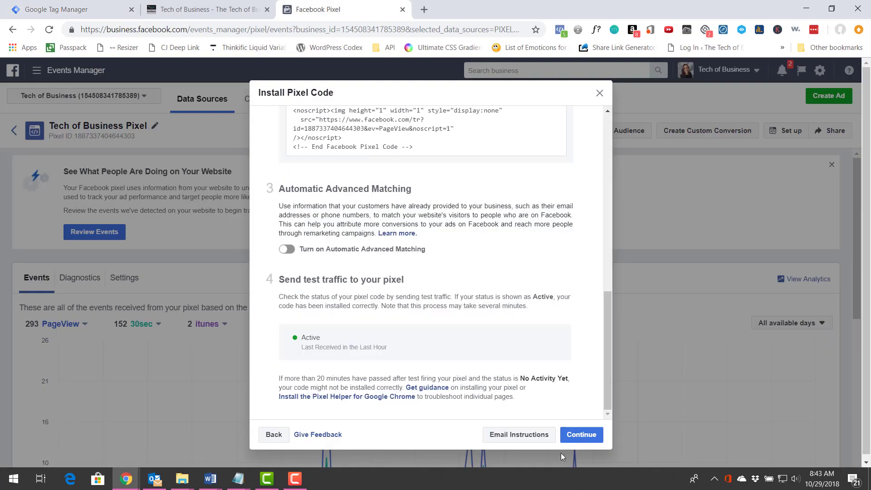
{"action": "left_click", "coordinate": [580, 434]}
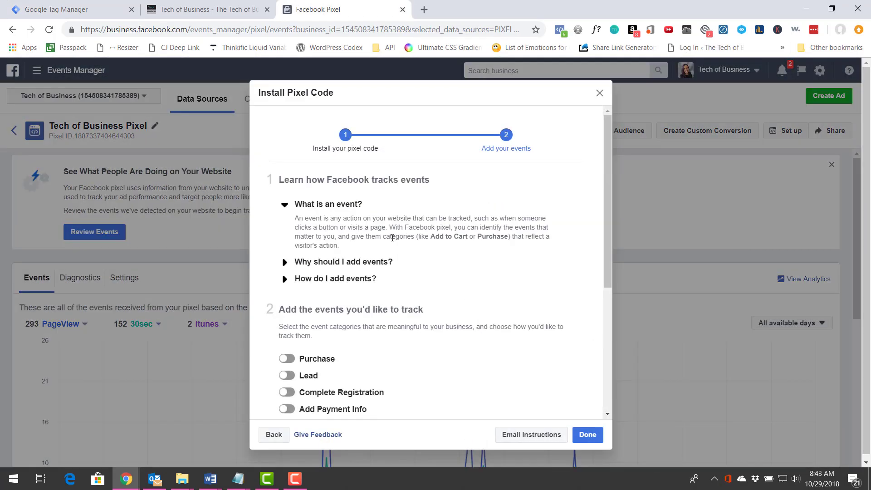
{"action": "scroll", "coordinate": [320, 320], "scroll_direction": "down", "scroll_amount": 3}
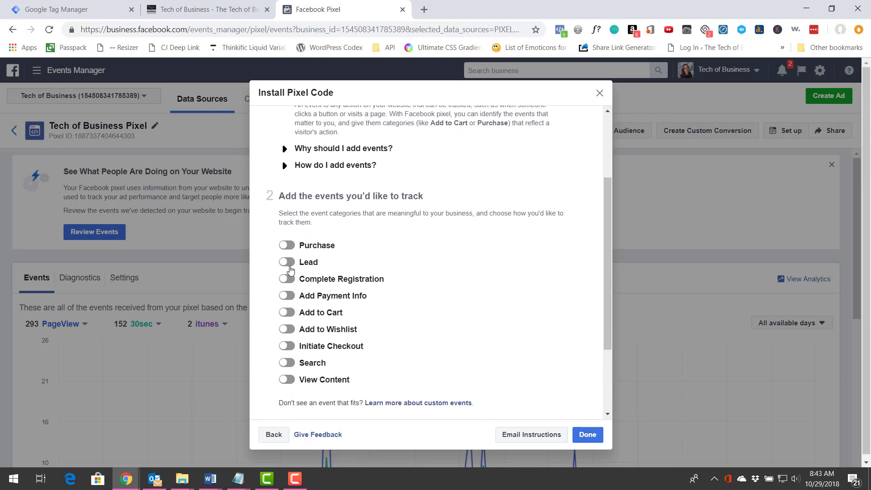
{"action": "left_click", "coordinate": [288, 263]}
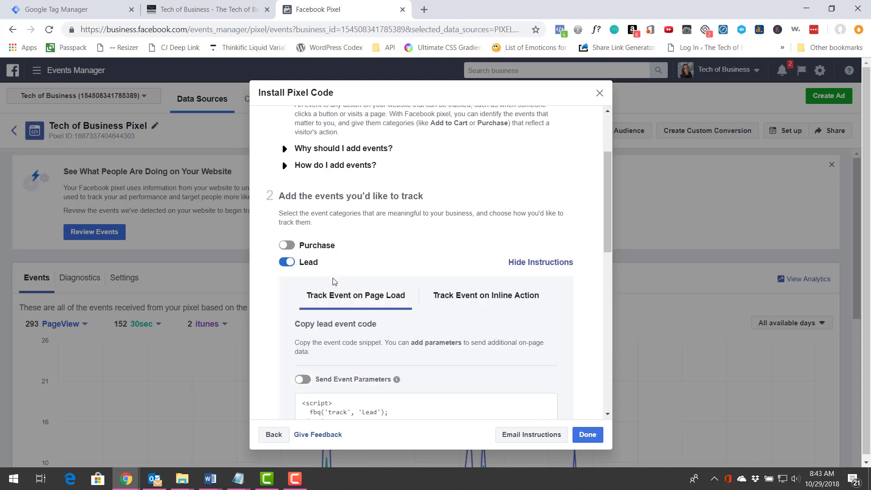
{"action": "scroll", "coordinate": [349, 362], "scroll_direction": "down", "scroll_amount": 3}
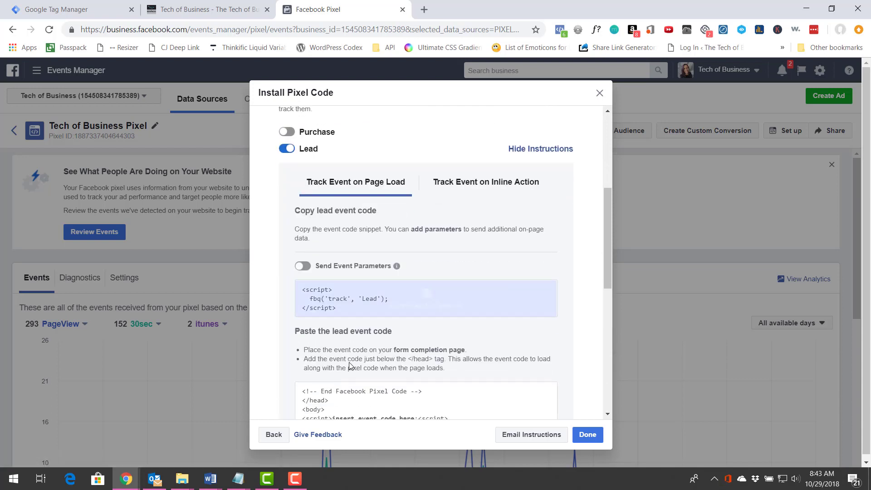
{"action": "left_click", "coordinate": [341, 310]}
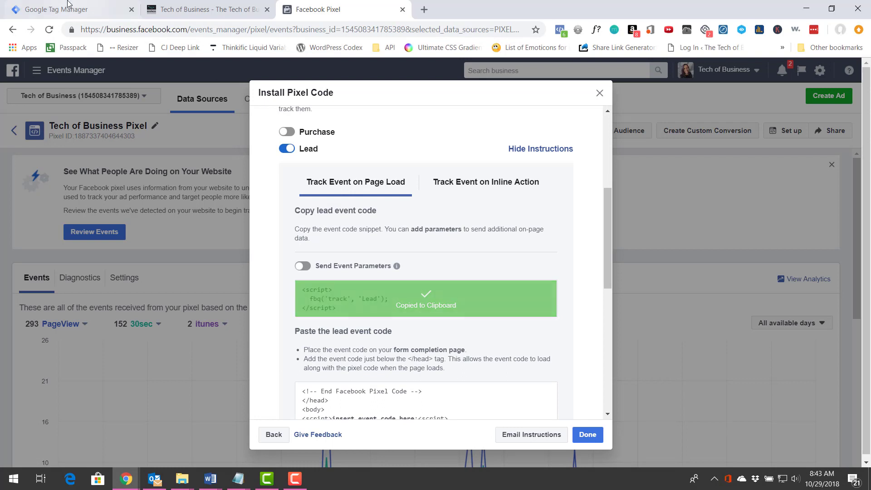
Return to Google Tag Manager, paste the event code into the HTML field and replace the event name Lead with "40-percent-scroll".
{"action": "left_click", "coordinate": [54, 10]}
{"action": "left_click", "coordinate": [322, 260]}
{"action": "key", "text": "ctrl+v"}
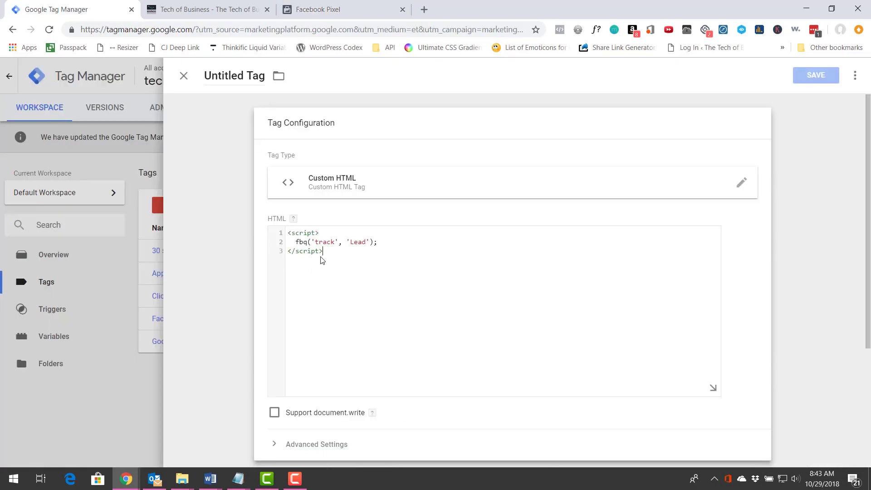
{"action": "double_click", "coordinate": [354, 242]}
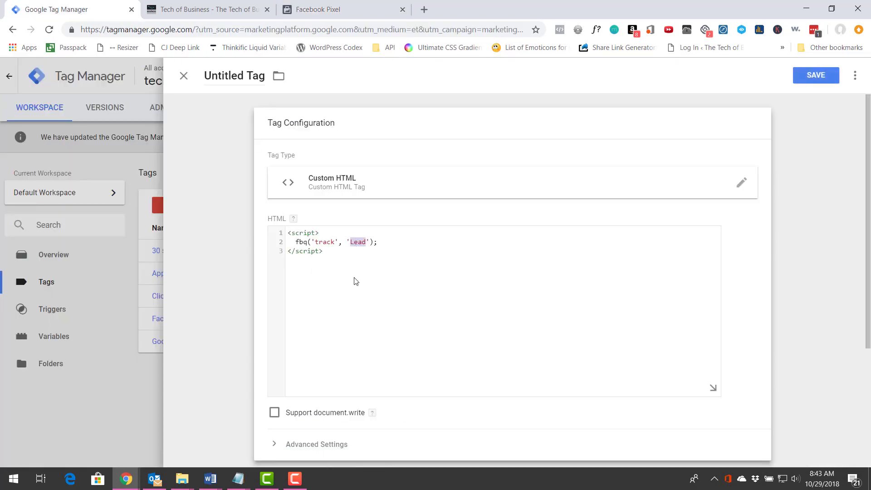
{"action": "type", "text": "40-percent-scroll"}
Add "Scroll Depth - 40" as the firing trigger of the Custom HTML tag.
{"action": "scroll", "coordinate": [489, 376], "scroll_direction": "down", "scroll_amount": 1}
{"action": "scroll", "coordinate": [458, 374], "scroll_direction": "down", "scroll_amount": 2}
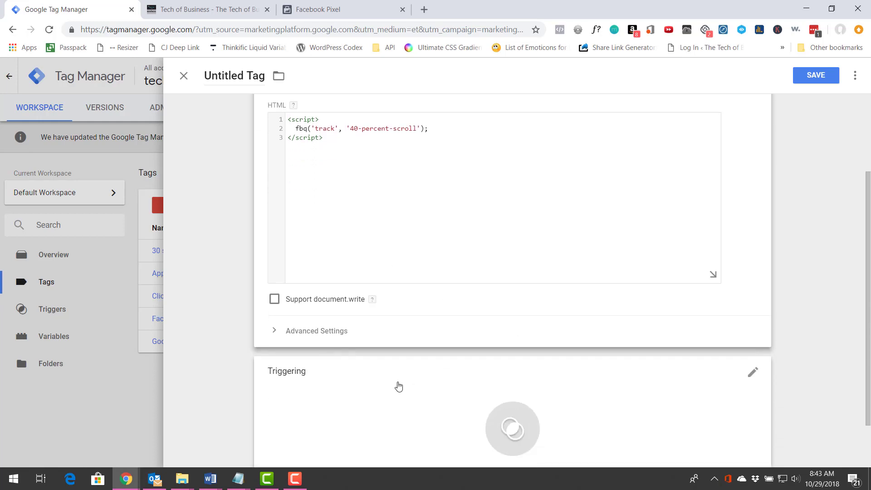
{"action": "left_click", "coordinate": [510, 375]}
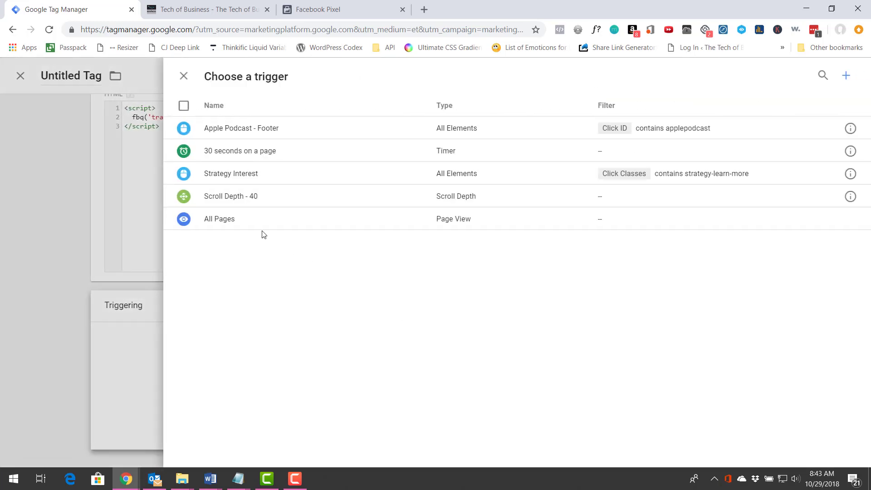
{"action": "left_click", "coordinate": [226, 197]}
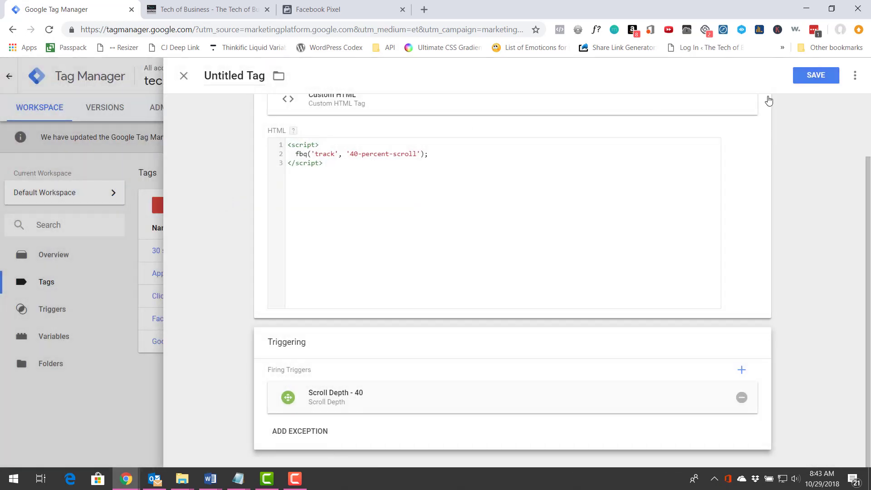
Save the Custom HTML tag under the name "40 percent scroll sitewide".
{"action": "left_click", "coordinate": [803, 79]}
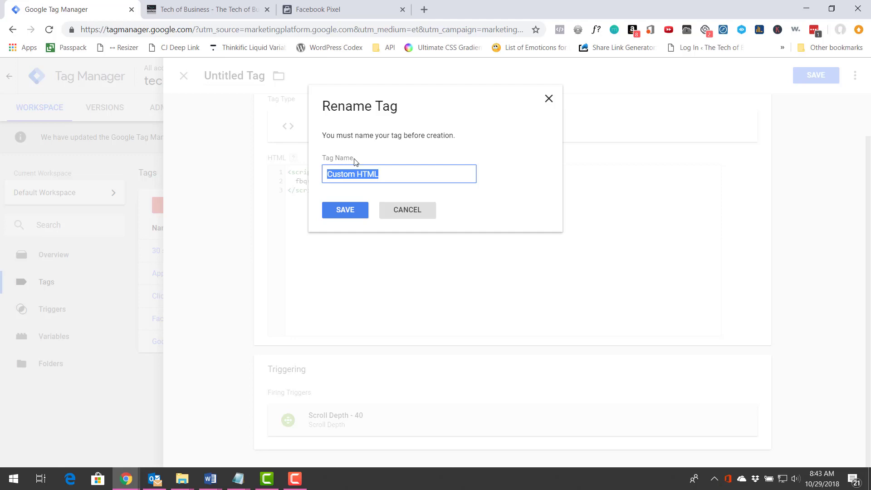
{"action": "type", "text": "40 percent scrol"}
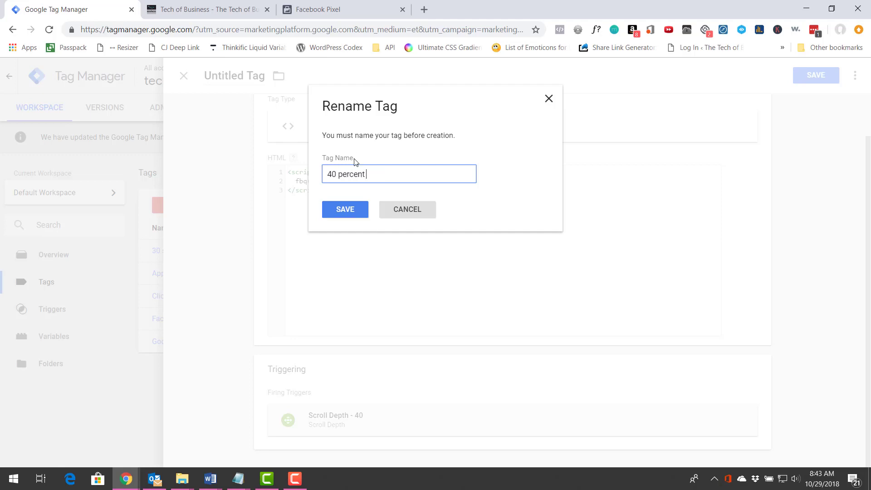
{"action": "type", "text": "l sitewide"}
{"action": "left_click", "coordinate": [350, 206]}
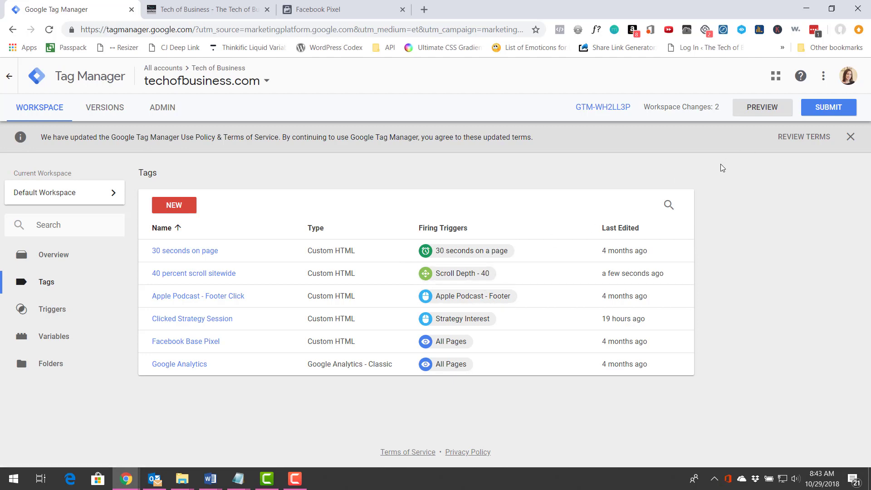
Review the workspace changes and publish them to the Live environment, skipping the version name and description.
{"action": "left_click", "coordinate": [822, 116]}
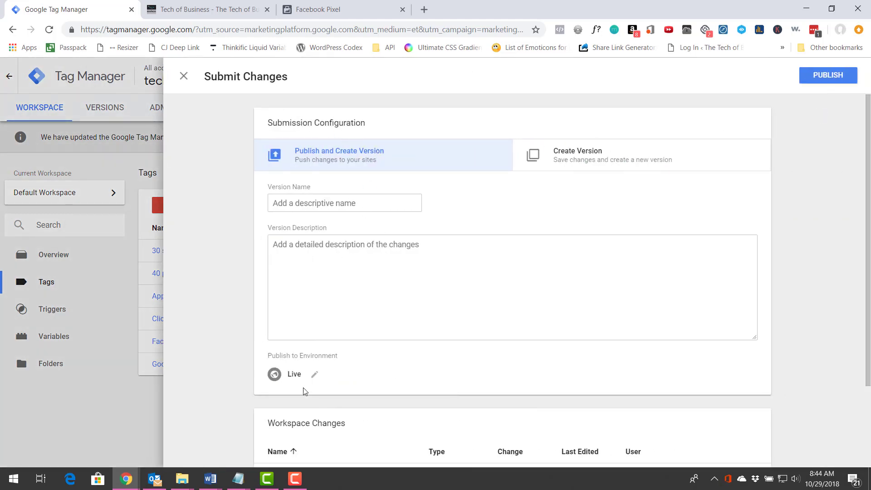
{"action": "scroll", "coordinate": [352, 292], "scroll_direction": "down", "scroll_amount": 3}
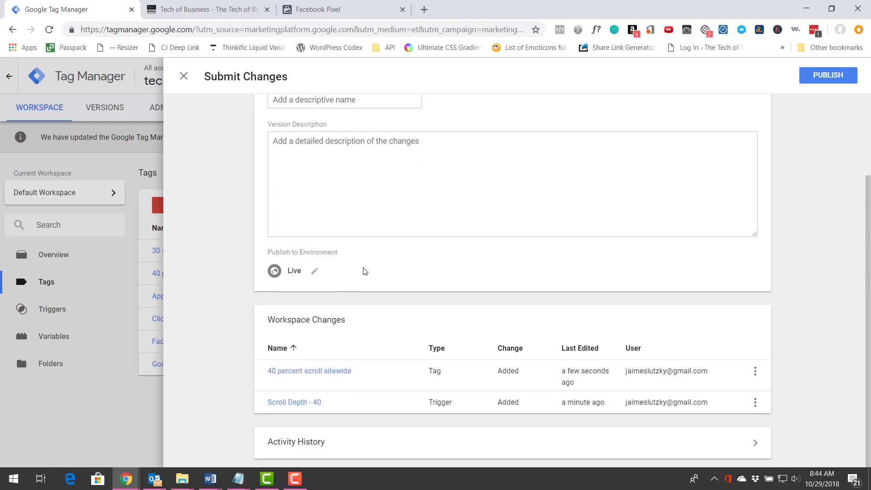
{"action": "scroll", "coordinate": [369, 248], "scroll_direction": "up", "scroll_amount": 3}
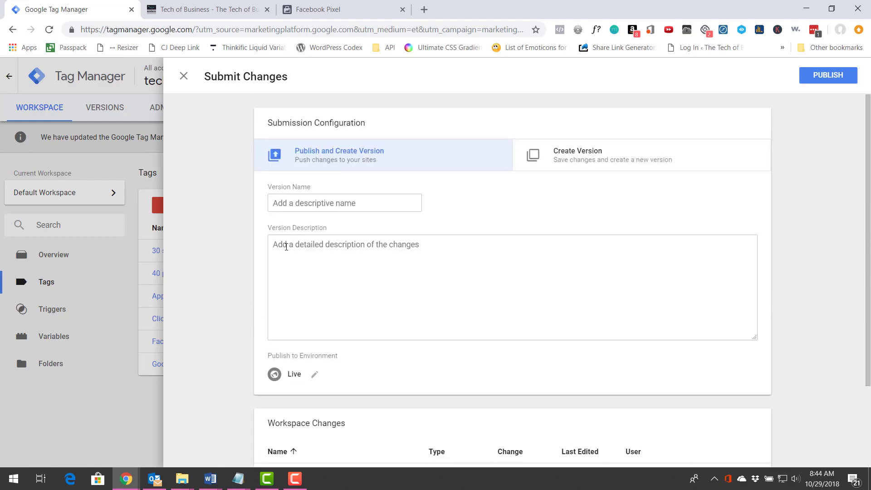
{"action": "left_click", "coordinate": [821, 78]}
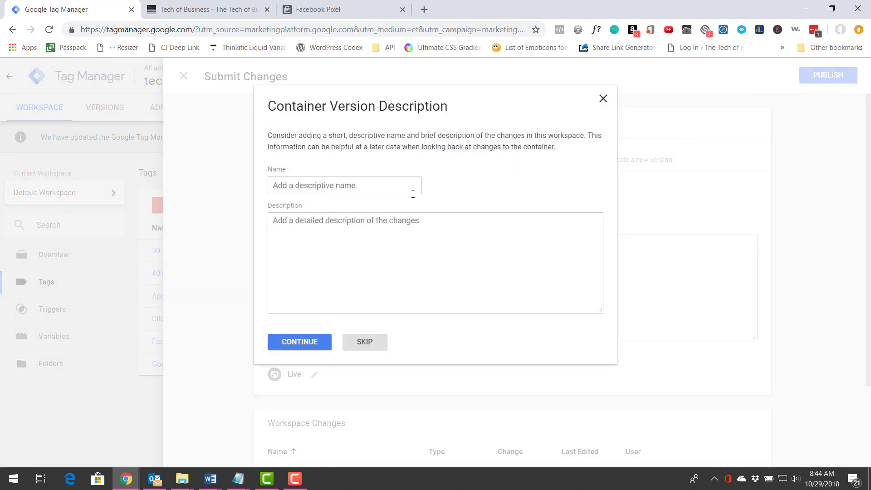
{"action": "left_click", "coordinate": [355, 346]}
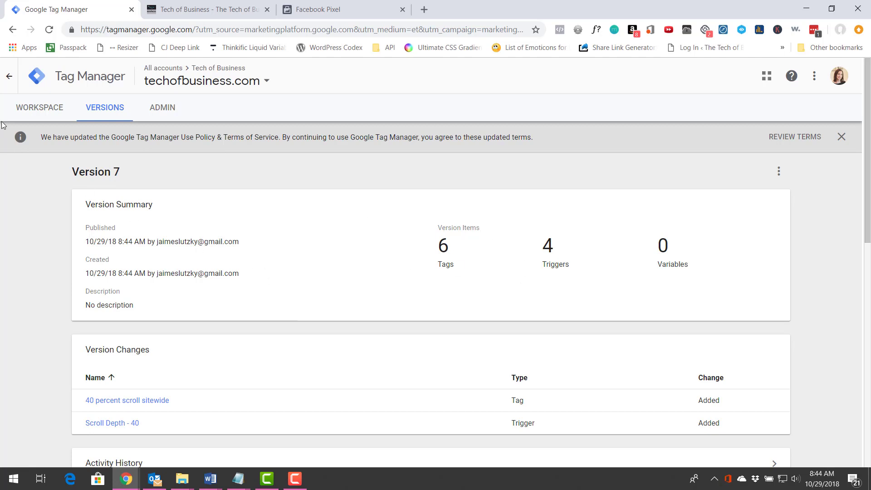
Turn on preview mode for the default workspace and switch to the techofbusiness.com site to check its tags.
{"action": "left_click", "coordinate": [33, 114]}
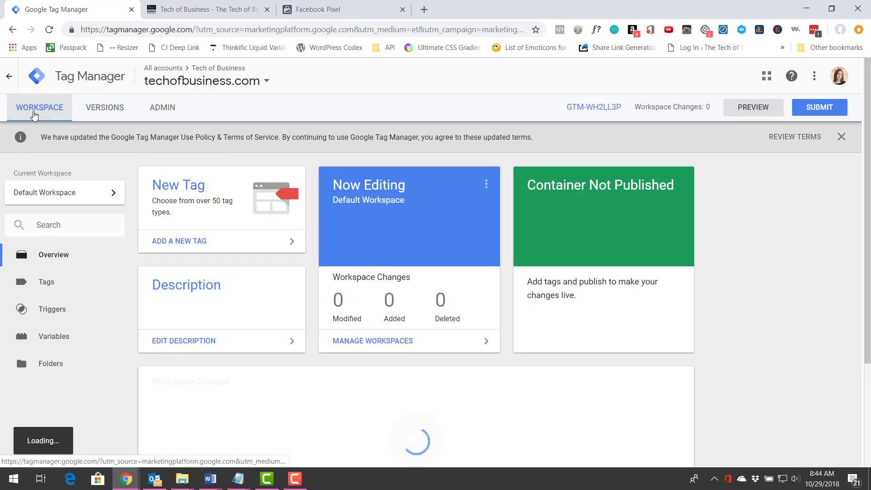
{"action": "left_click", "coordinate": [755, 113]}
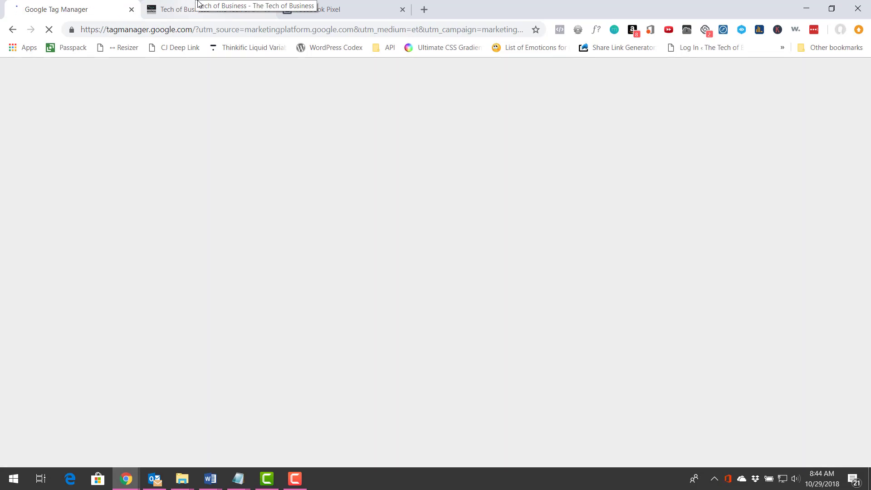
{"action": "left_click", "coordinate": [190, 11]}
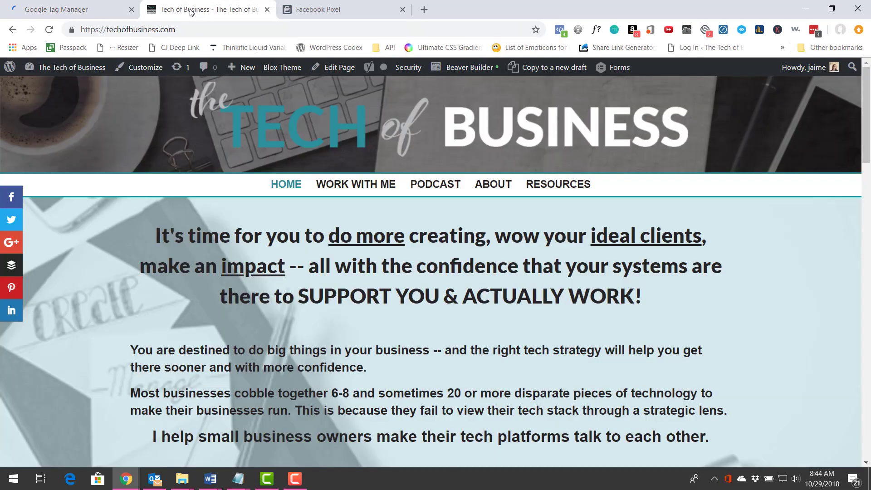
{"action": "left_click", "coordinate": [53, 10]}
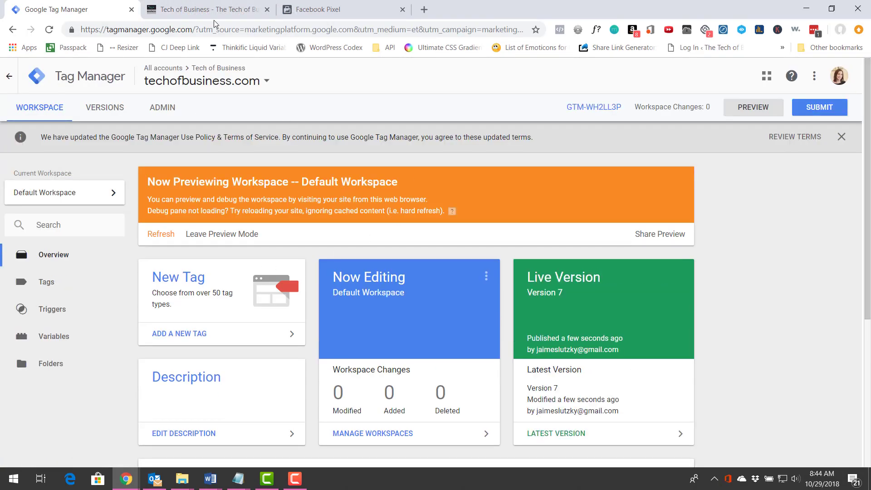
{"action": "left_click", "coordinate": [214, 15]}
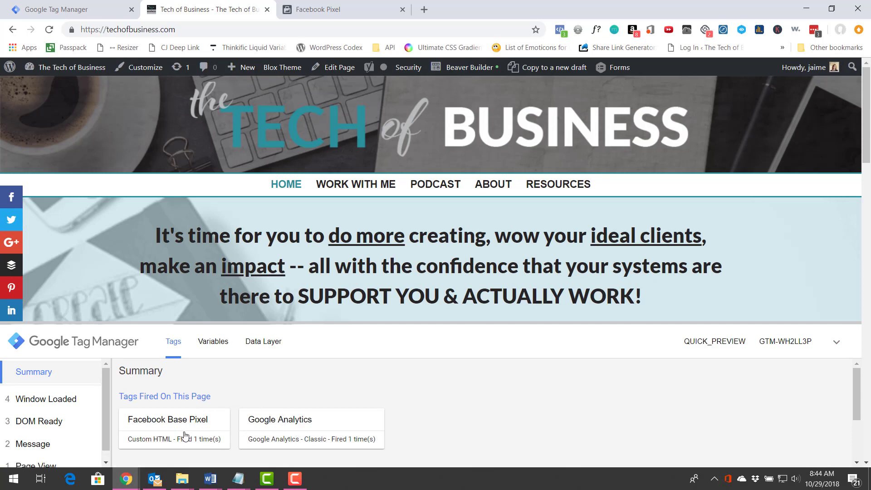
Test the 40 percent scroll tag by scrolling the home page past 40 percent and checking the debug pane's fired tags.
{"action": "scroll", "coordinate": [445, 426], "scroll_direction": "down", "scroll_amount": 2}
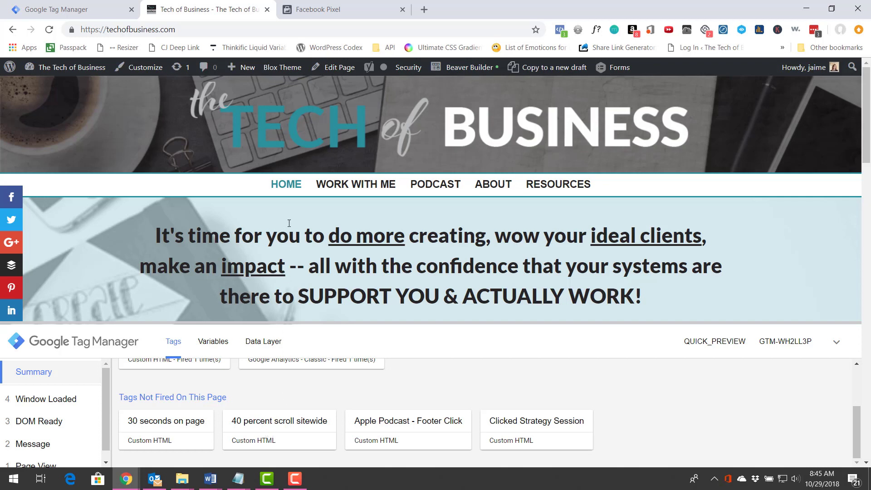
{"action": "scroll", "coordinate": [289, 223], "scroll_direction": "down", "scroll_amount": 5}
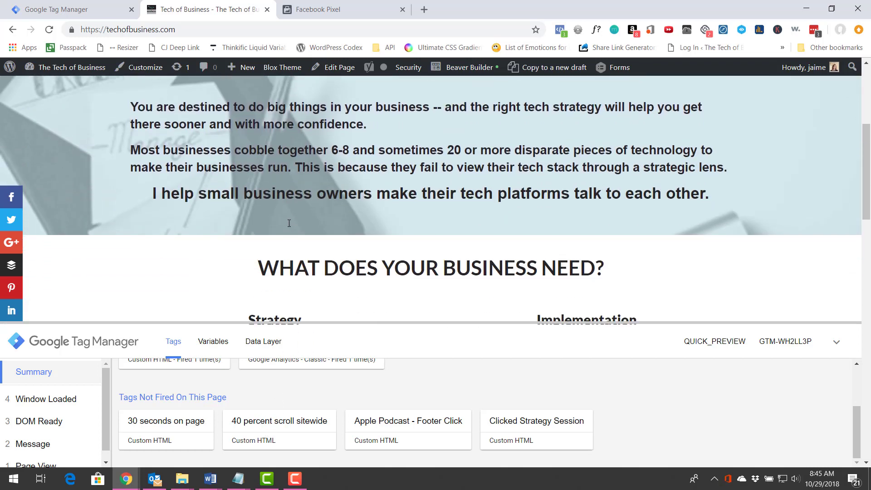
{"action": "scroll", "coordinate": [289, 222], "scroll_direction": "down", "scroll_amount": 2}
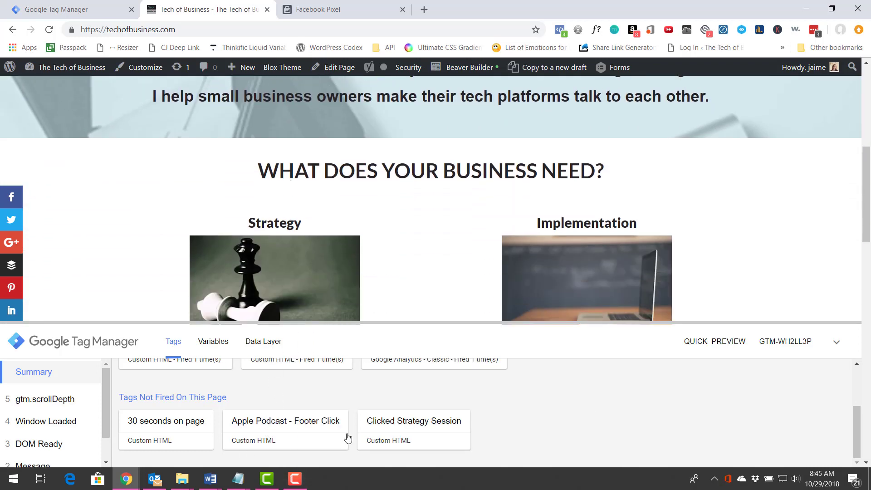
{"action": "scroll", "coordinate": [249, 429], "scroll_direction": "up", "scroll_amount": 3}
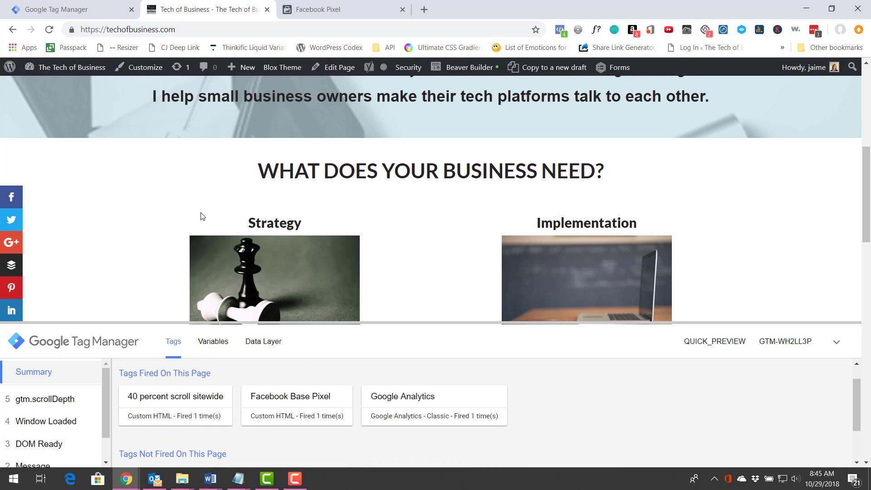
{"action": "scroll", "coordinate": [202, 217], "scroll_direction": "up", "scroll_amount": 8}
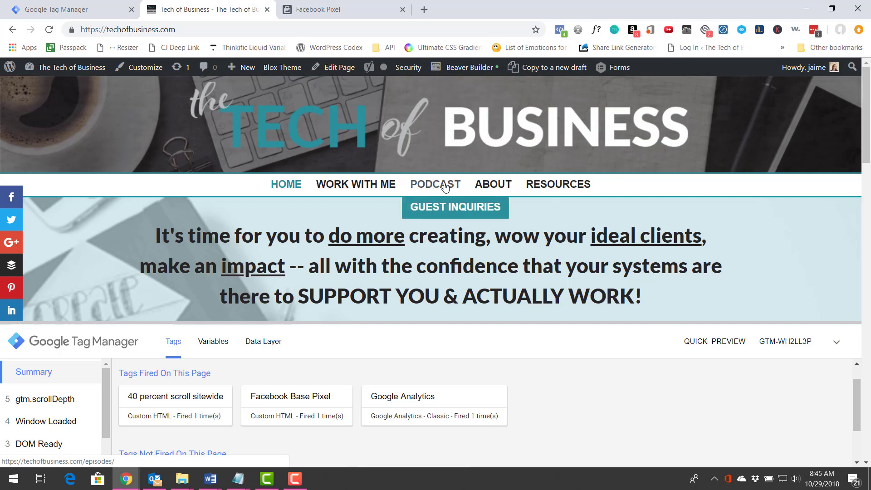
Open the site's Resources page and scroll past 40 percent to test the "40 percent scroll sitewide" tag there.
{"action": "left_click", "coordinate": [552, 187]}
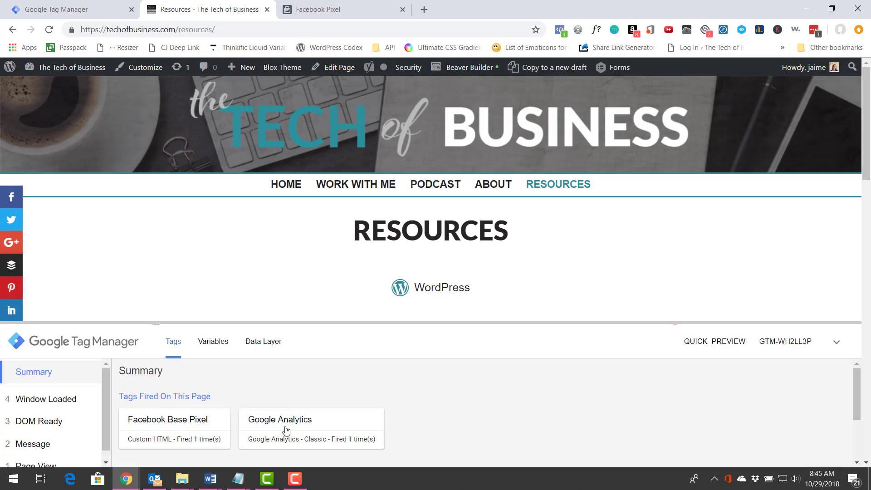
{"action": "scroll", "coordinate": [599, 217], "scroll_direction": "down", "scroll_amount": 5}
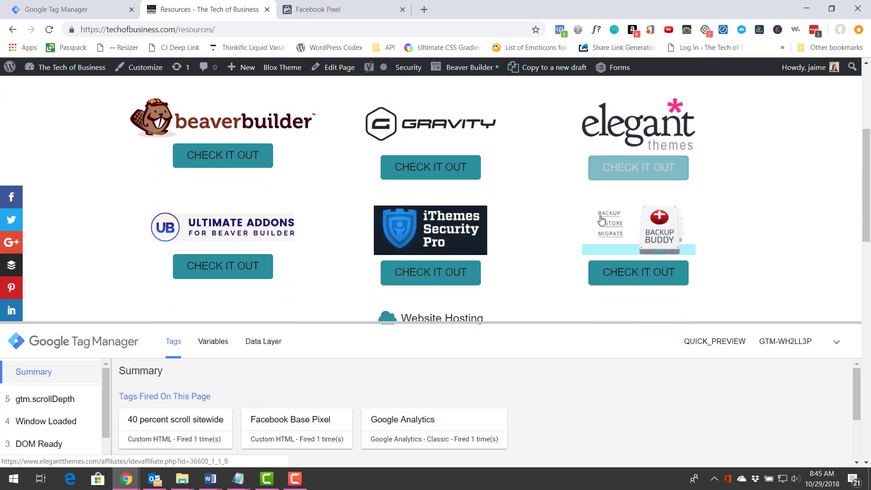
{"action": "scroll", "coordinate": [600, 221], "scroll_direction": "down", "scroll_amount": 2}
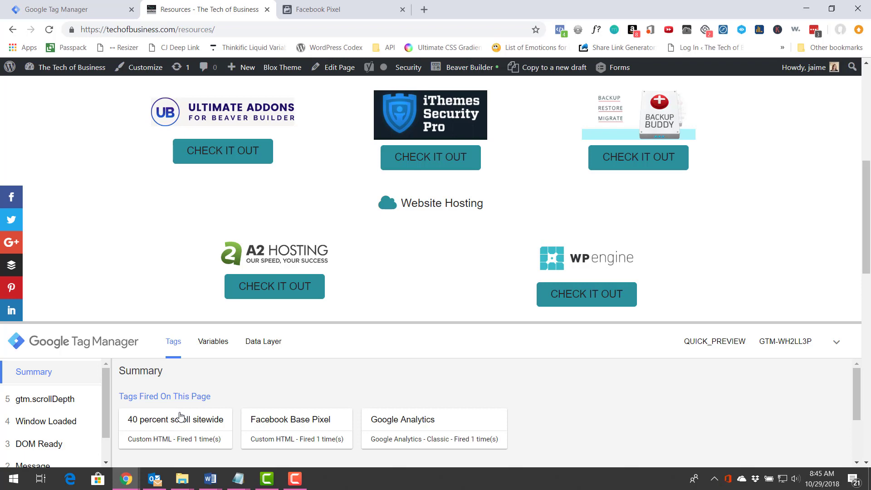
Switch to Facebook Events Manager, finish the pixel code installation dialog, inspect the events chart, and reload the page.
{"action": "left_click", "coordinate": [312, 13]}
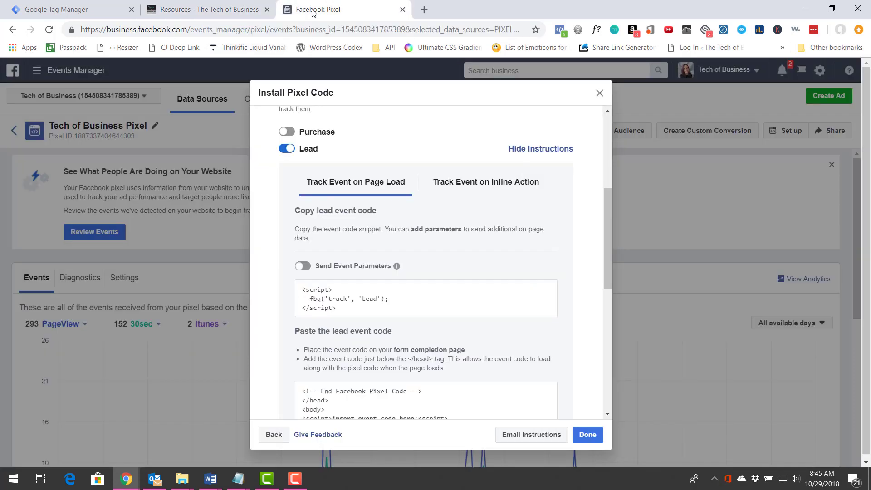
{"action": "left_click", "coordinate": [594, 434]}
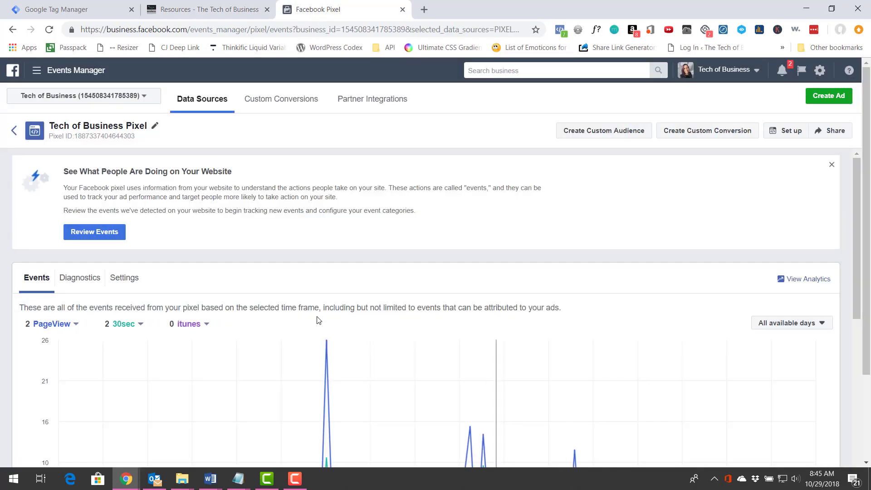
{"action": "scroll", "coordinate": [78, 278], "scroll_direction": "down", "scroll_amount": 2}
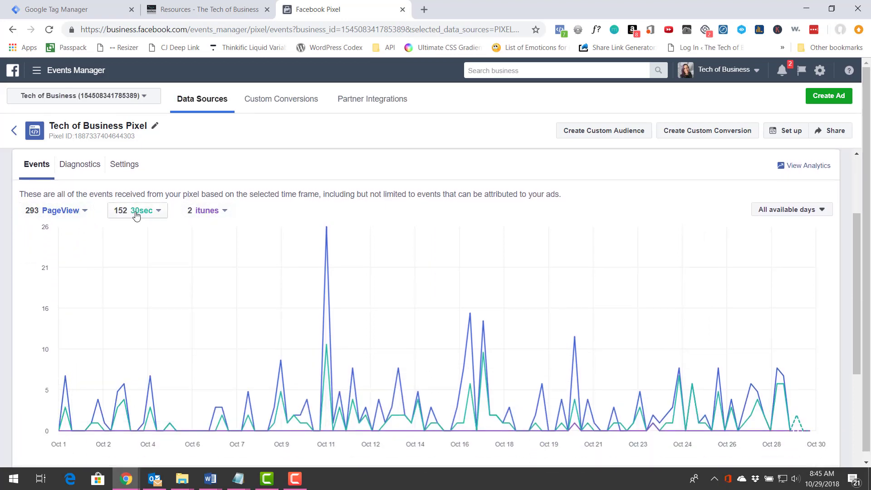
{"action": "left_click", "coordinate": [49, 30]}
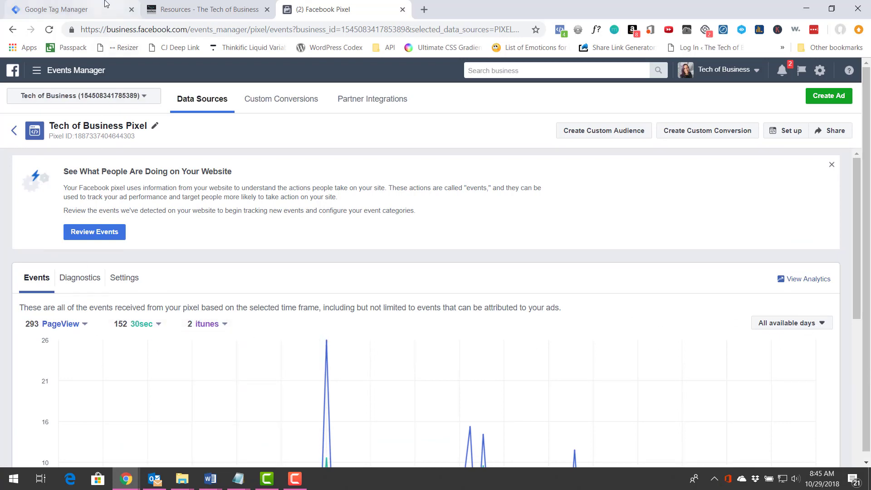
Return to the Resources page and inspect its detected pixel events with Facebook Pixel Helper.
{"action": "left_click", "coordinate": [202, 5]}
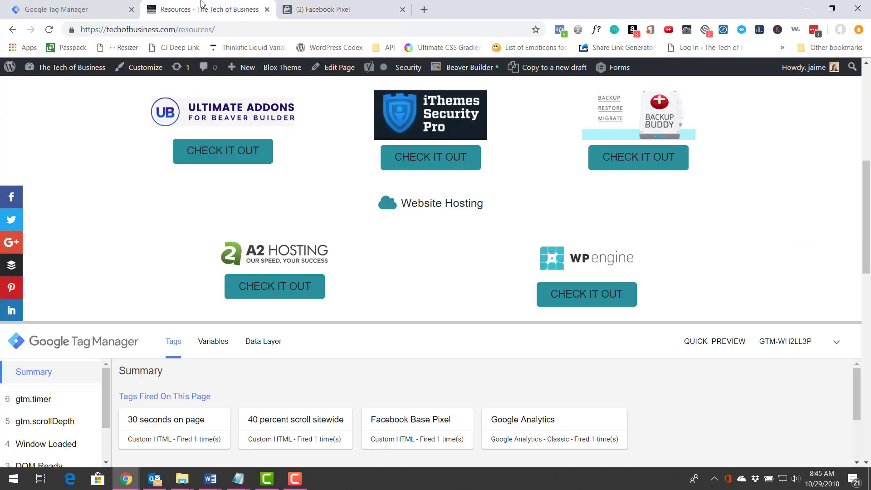
{"action": "left_click", "coordinate": [560, 31]}
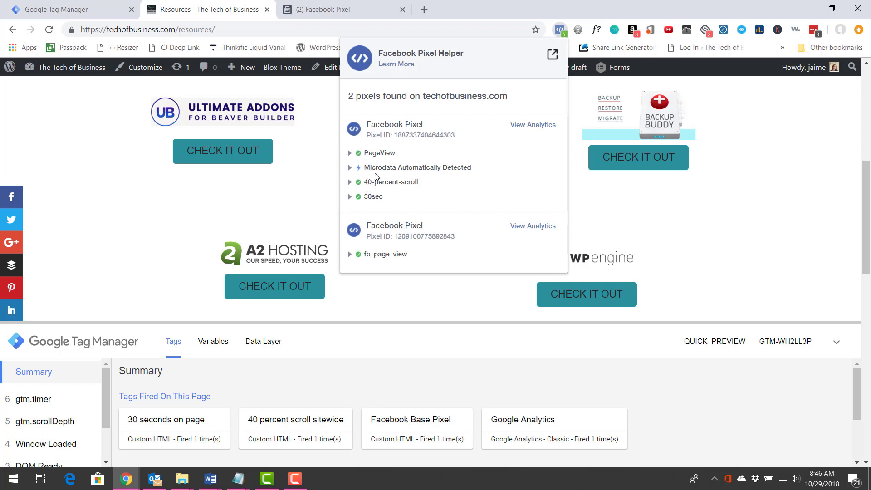
Examine the pixel's received events and their status in Facebook Events Manager, and return to the Google Tag Manager workspace.
{"action": "left_click", "coordinate": [349, 4]}
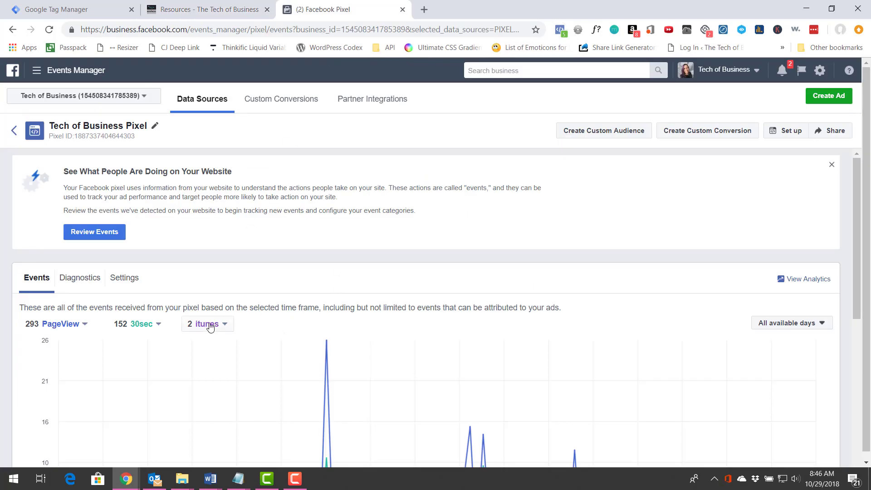
{"action": "scroll", "coordinate": [375, 281], "scroll_direction": "down", "scroll_amount": 1}
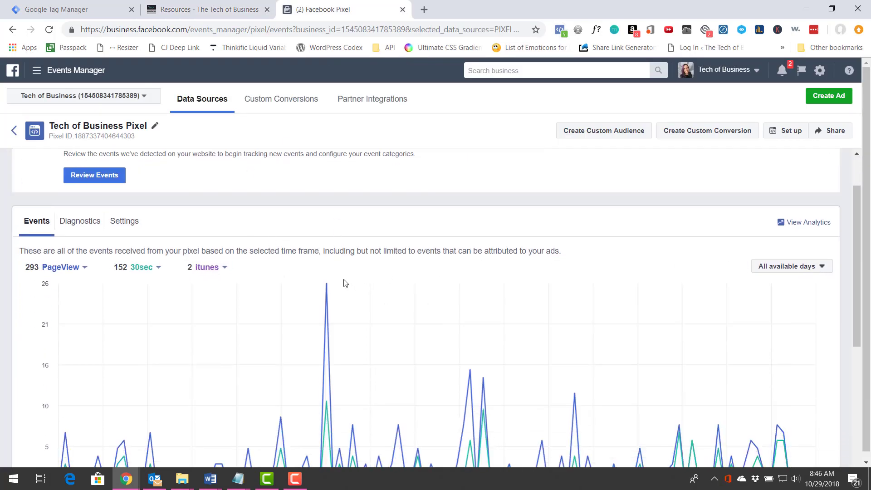
{"action": "scroll", "coordinate": [151, 303], "scroll_direction": "down", "scroll_amount": 2}
{"action": "scroll", "coordinate": [189, 325], "scroll_direction": "down", "scroll_amount": 2}
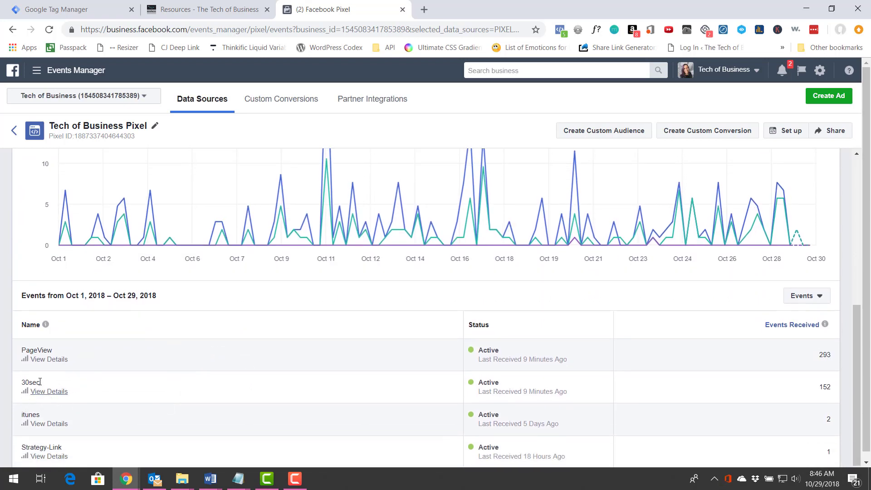
{"action": "scroll", "coordinate": [47, 391], "scroll_direction": "down", "scroll_amount": 1}
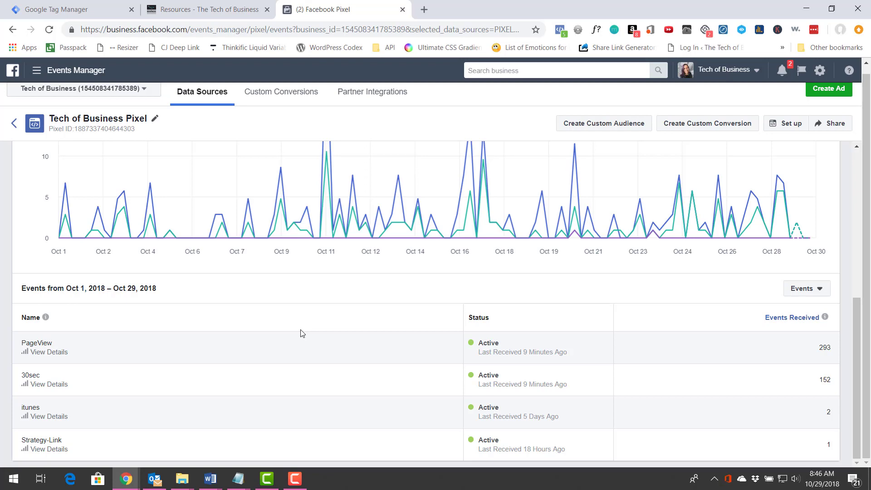
{"action": "left_click", "coordinate": [61, 8]}
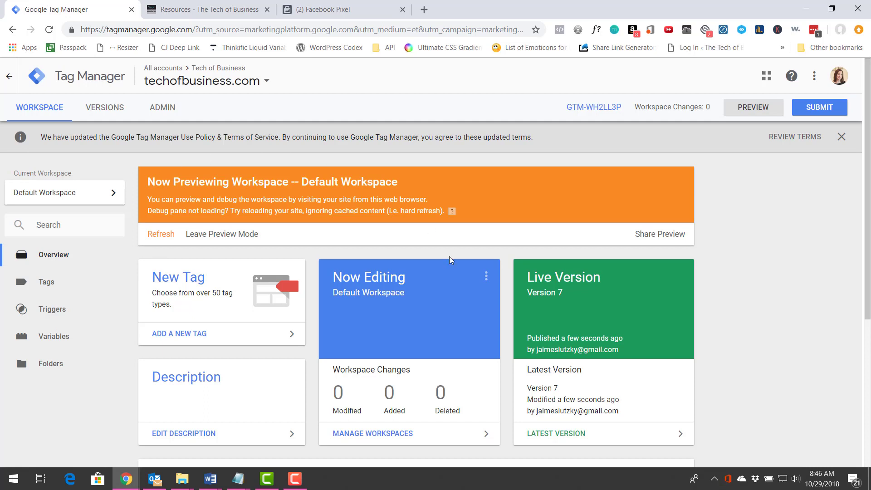